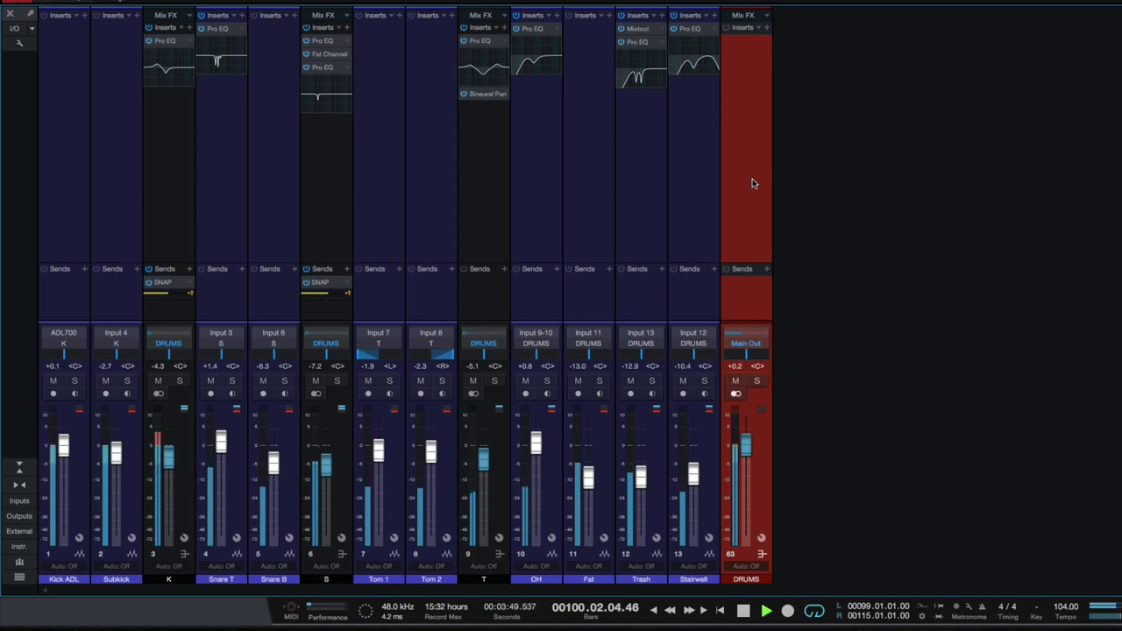
- Stop playback of the drum mix in the mixer view
key(space)
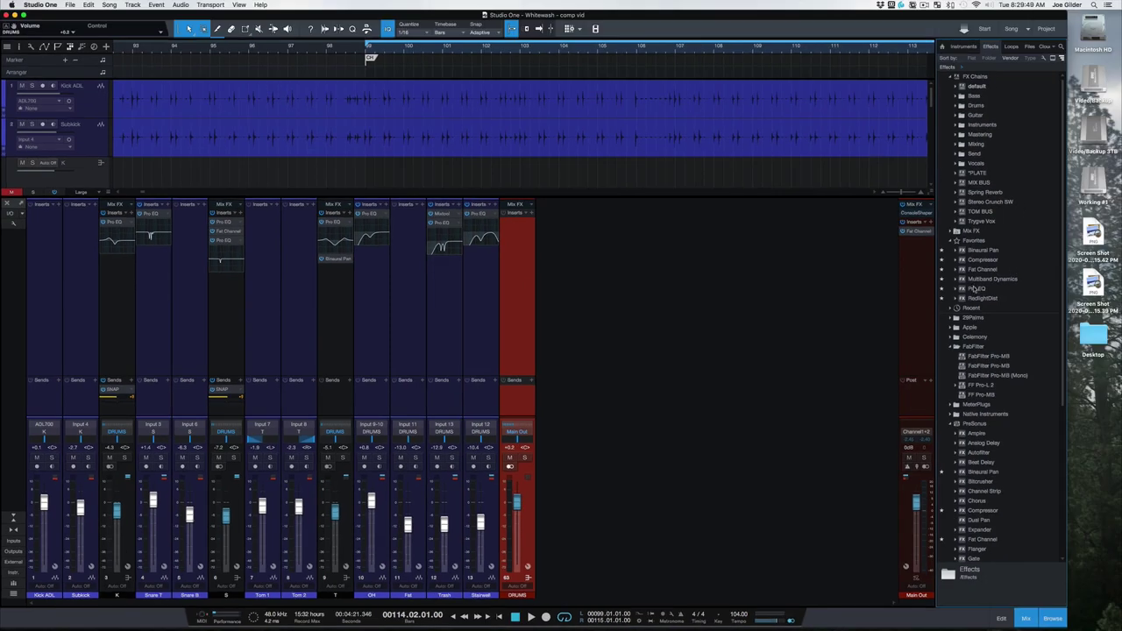
- Insert a Compressor, then a Fat Channel XT, on the DRUMS bus from the Effects Favorites
drag(982, 261, 507, 227)
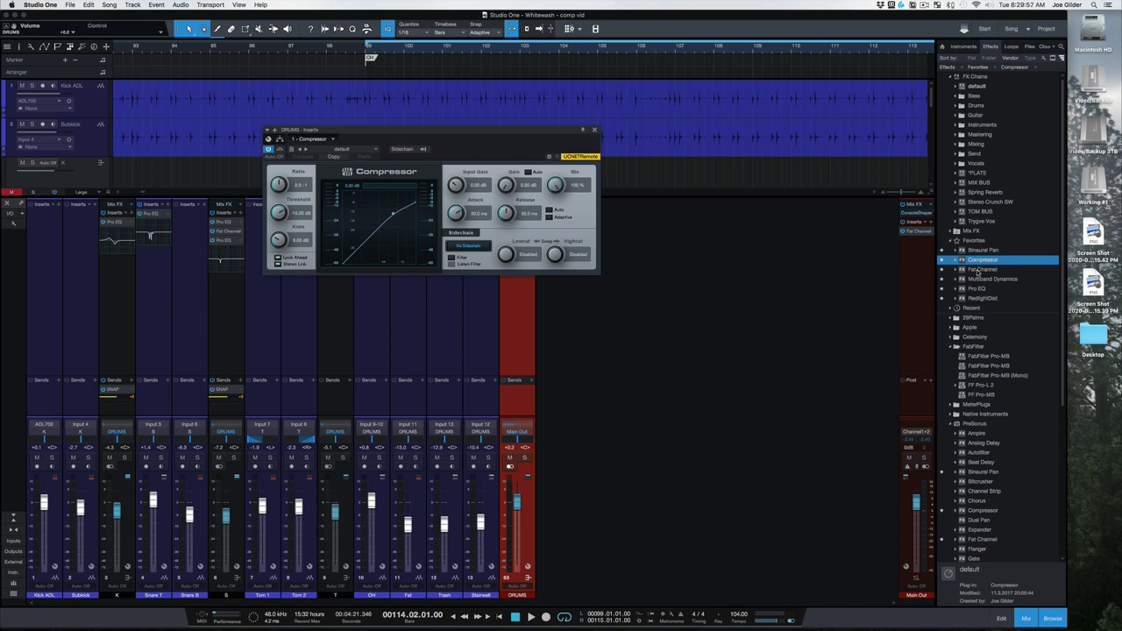
drag(981, 269, 511, 303)
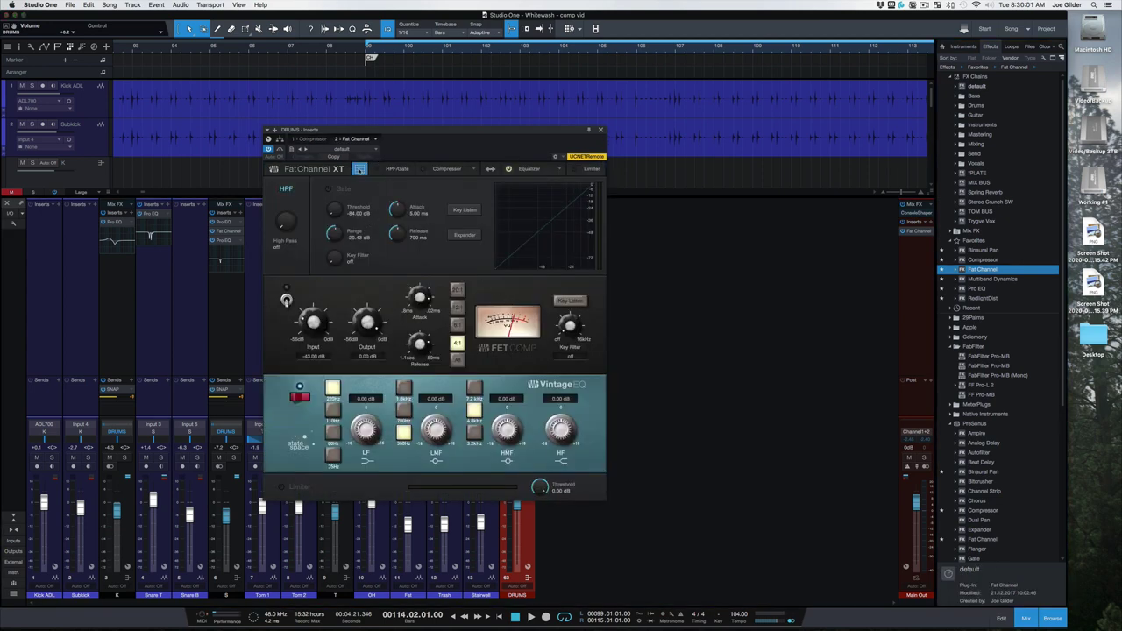
- Show only the Fat Channel's compressor section and move the inserts window lower
click(360, 168)
click(457, 170)
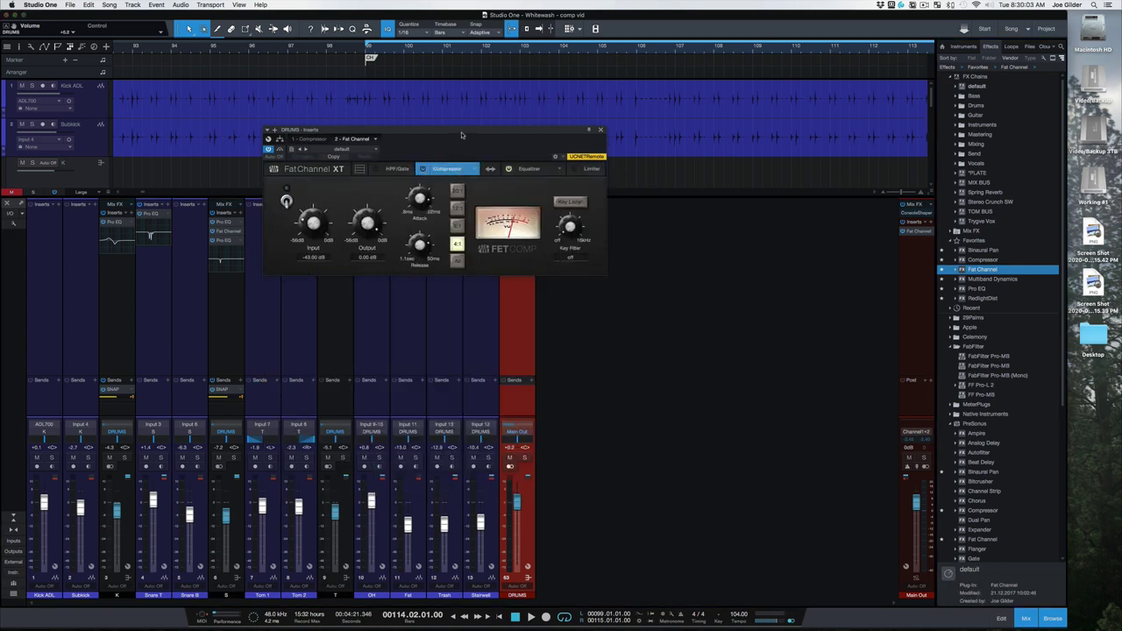
drag(463, 132, 513, 170)
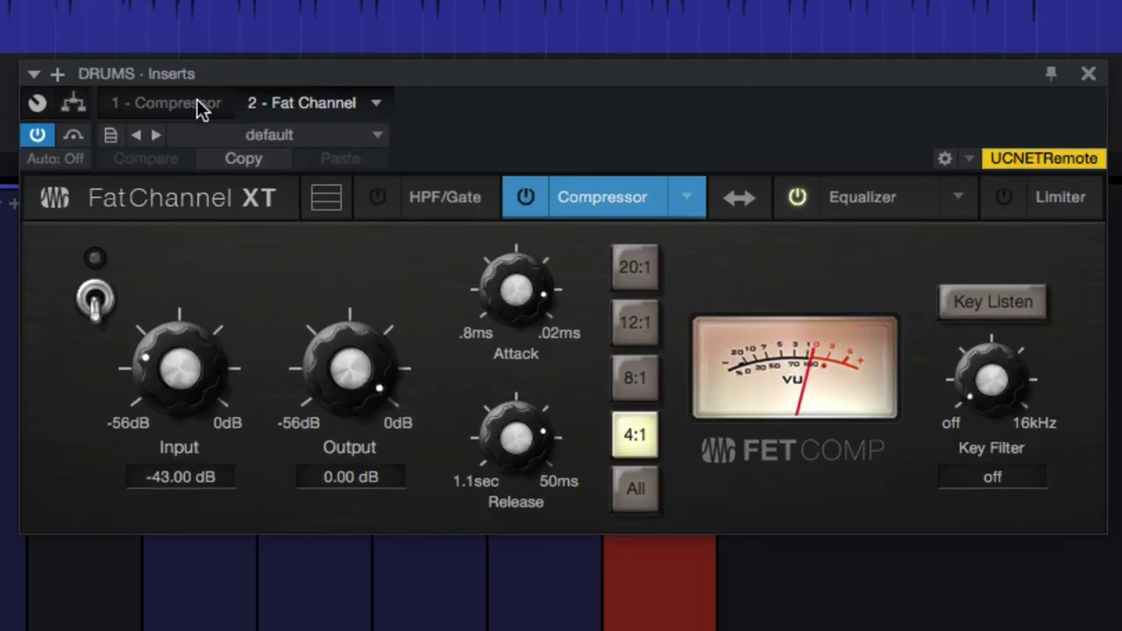
- Set the Compressor release to 20.9 ms, attack to 41.8 ms and ratio to 3.8:1
click(200, 107)
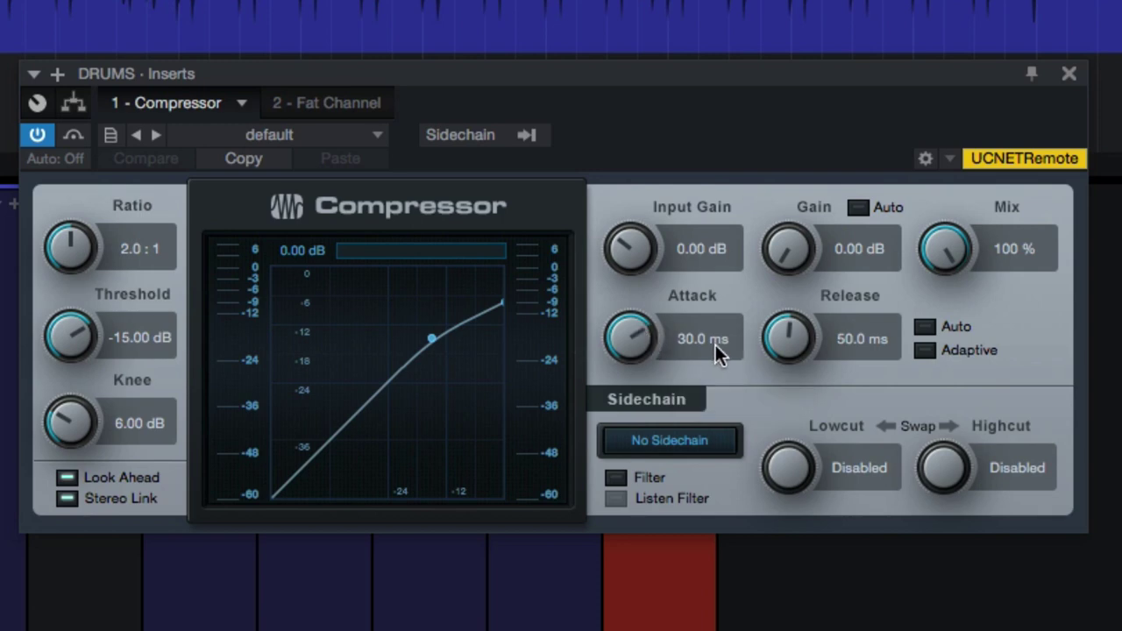
drag(806, 343, 804, 368)
mouse_move(631, 353)
mouse_down()
mouse_move(628, 335)
mouse_move(630, 346)
mouse_up()
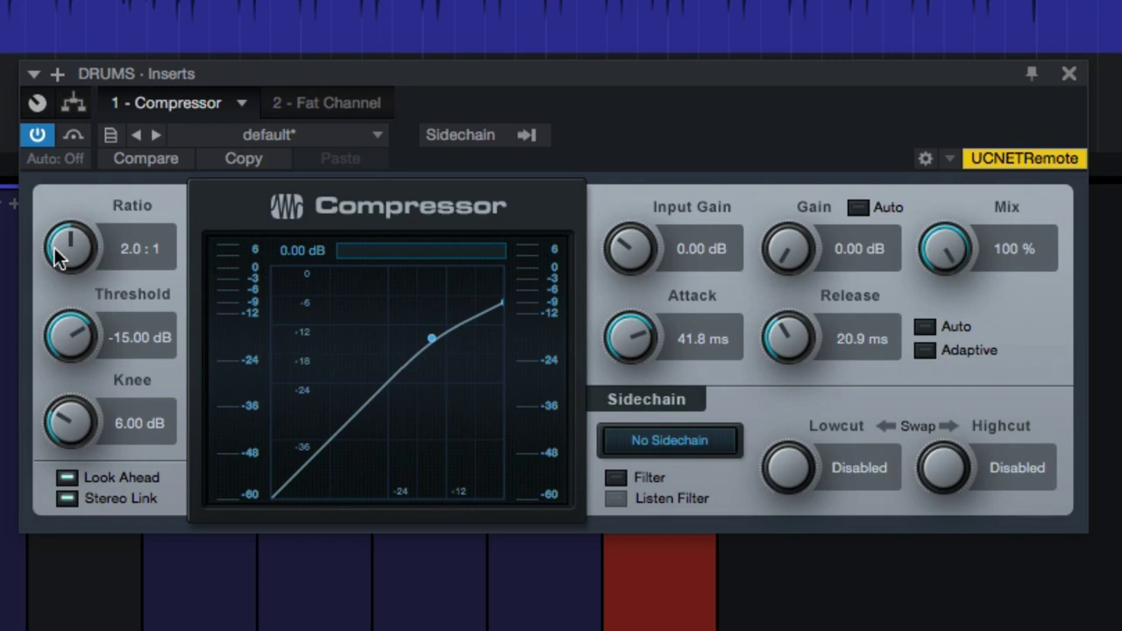
drag(57, 256, 65, 233)
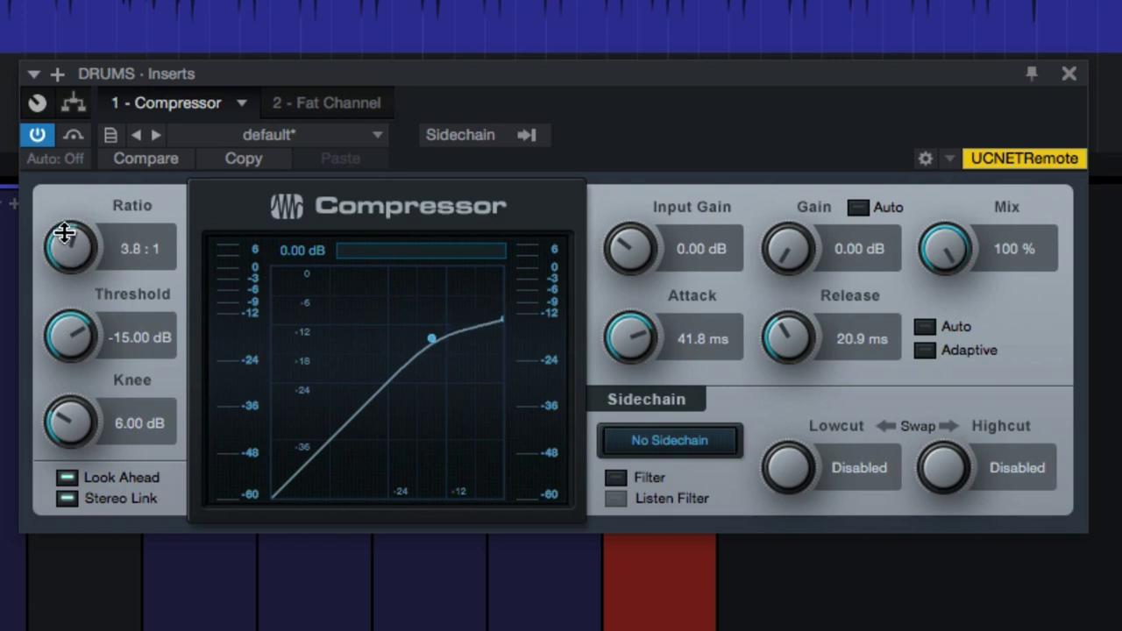
- With drums playing, set threshold -25.32 dB, knee 0.10 dB and makeup gain 6.48 dB
key(space)
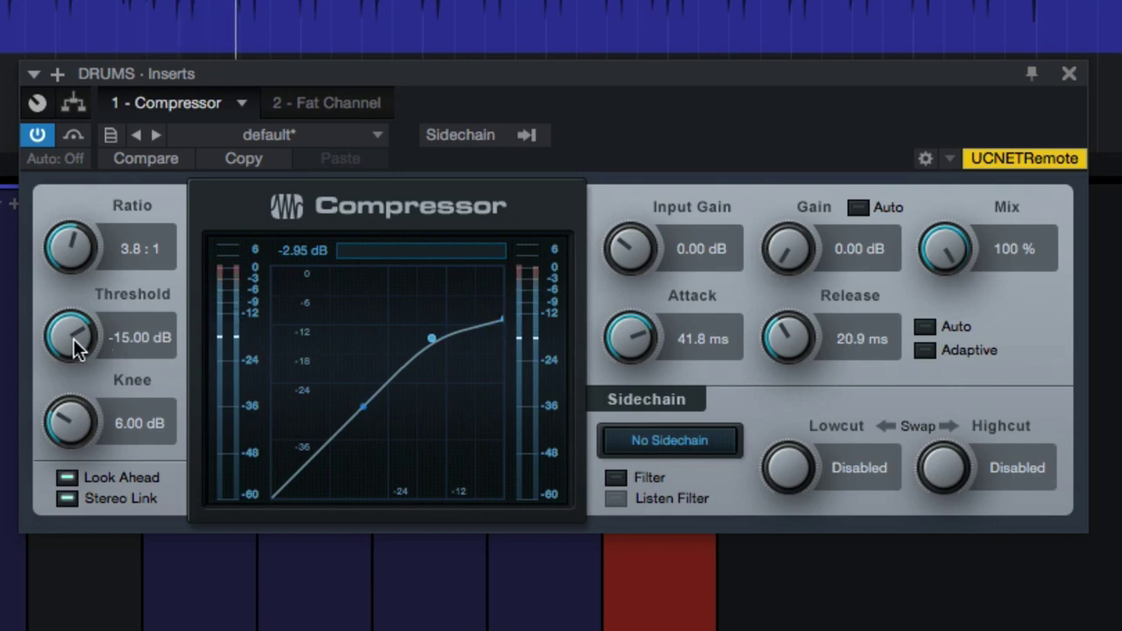
drag(73, 339, 75, 402)
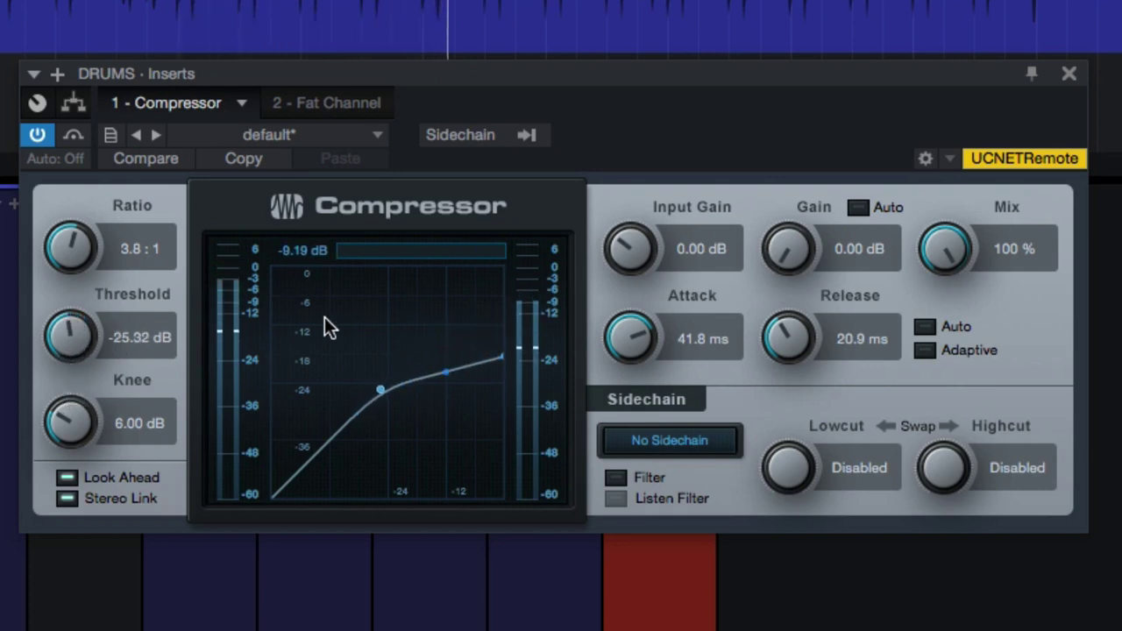
drag(62, 451, 60, 540)
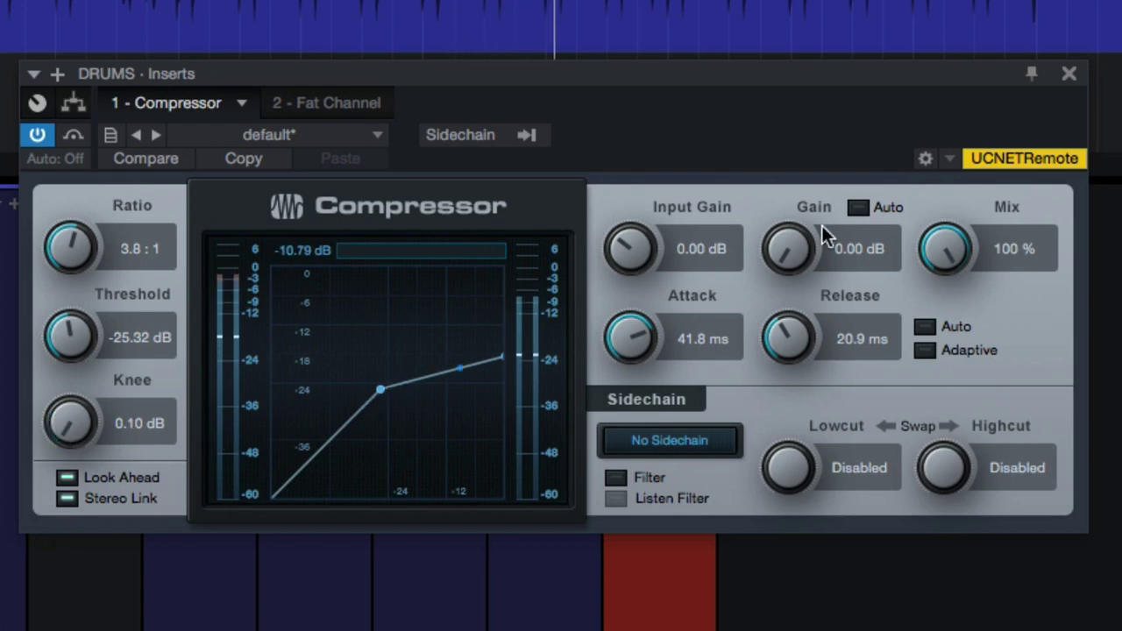
drag(785, 254, 784, 218)
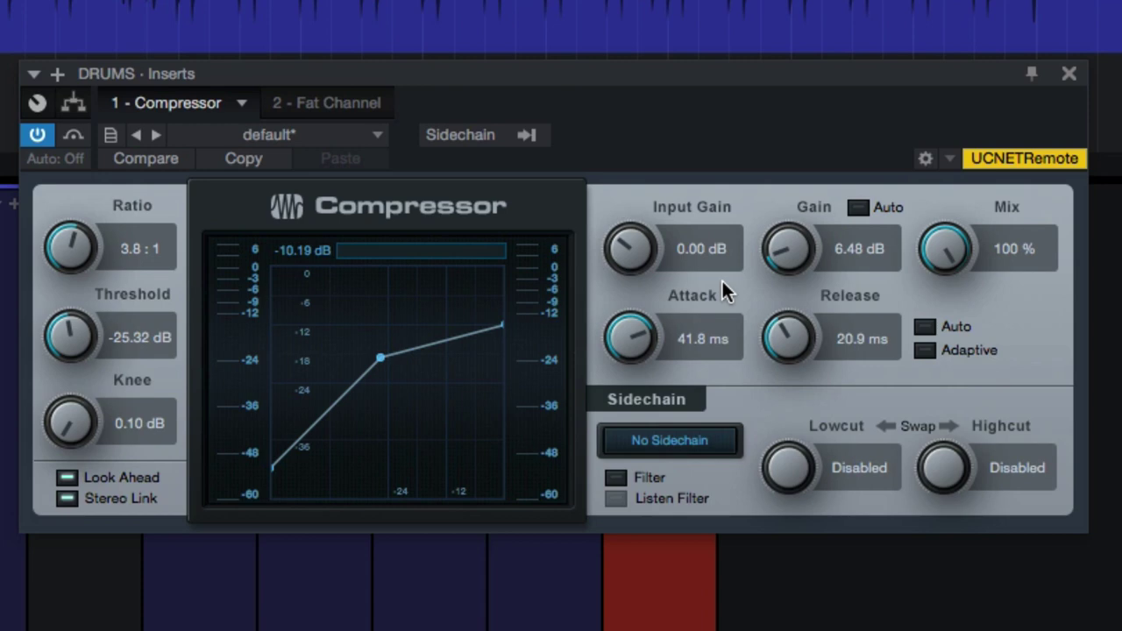
- Compare the Compressor bypassed and active, then bring up the Fat Channel insert
click(42, 134)
click(39, 135)
click(360, 104)
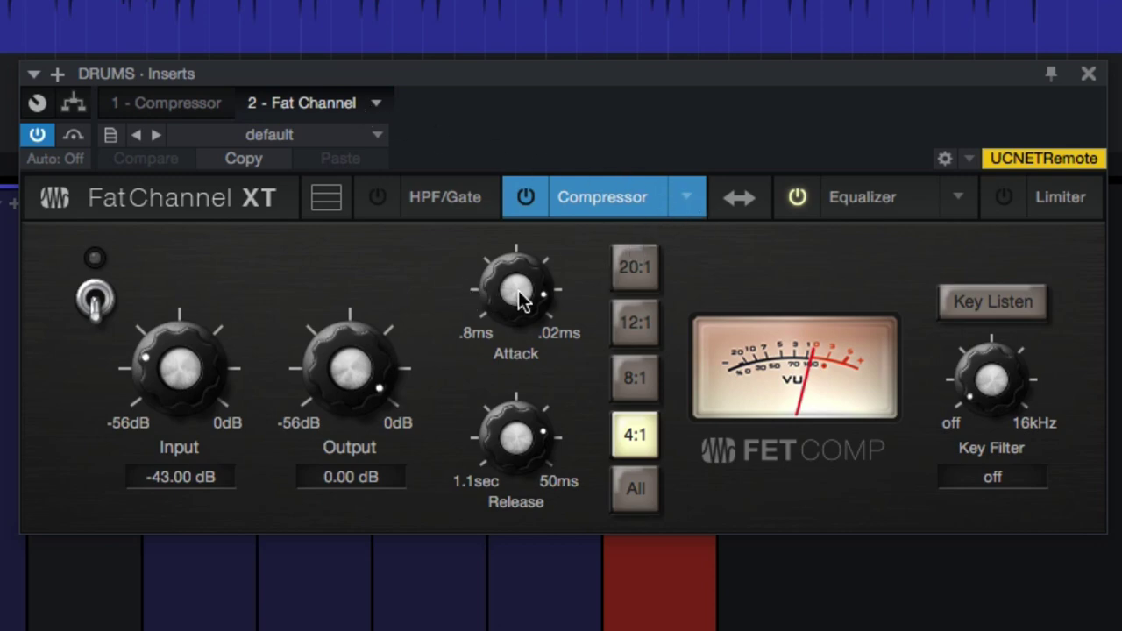
- Audition different FET attack and release settings on the Fat Channel compressor
drag(518, 290, 518, 272)
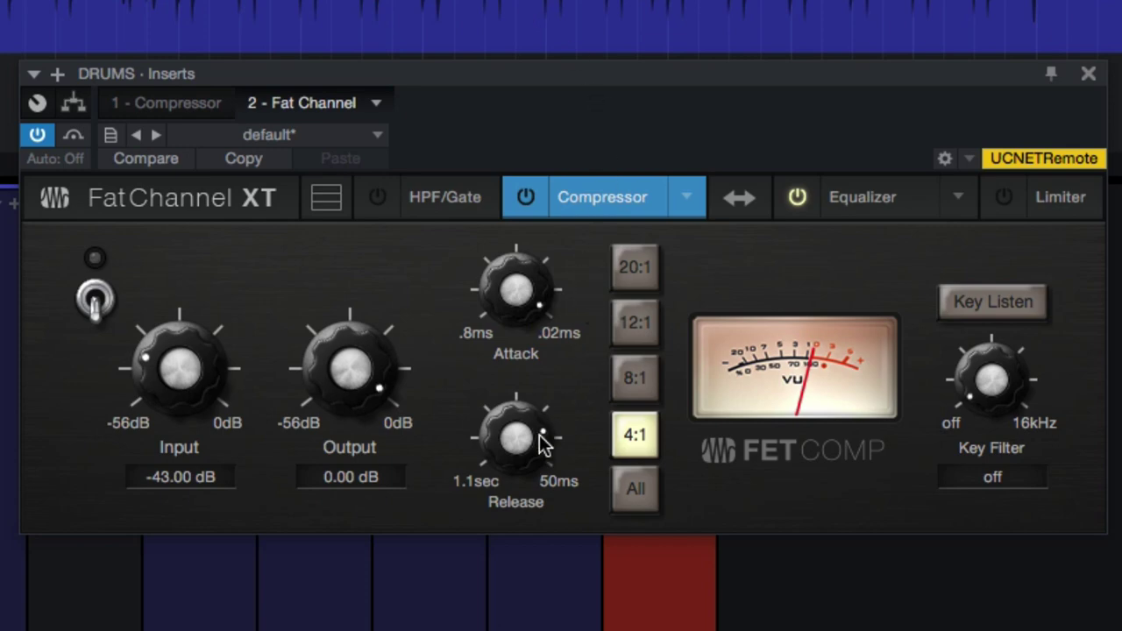
drag(543, 441, 564, 196)
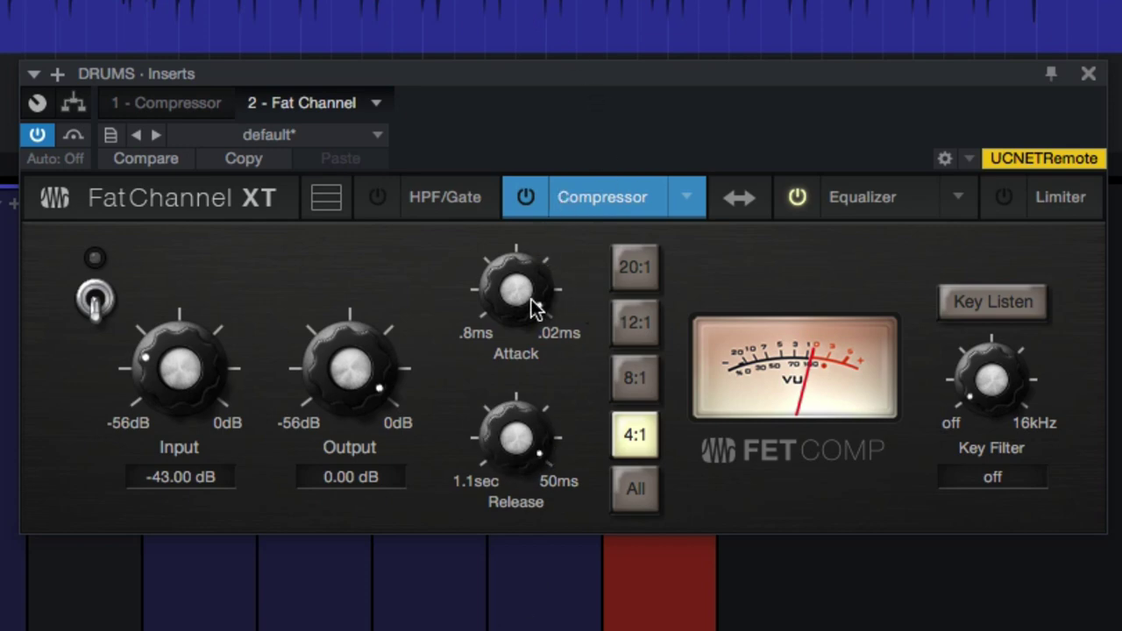
drag(531, 242, 562, 176)
mouse_move(515, 443)
mouse_down()
mouse_move(521, 626)
mouse_move(534, 388)
mouse_move(513, 438)
mouse_up()
drag(503, 297, 539, 344)
- Switch the Fat Channel compressor to Classic Comp, lengthen recovery toward 1500 ms, ratio 3:1
click(684, 193)
scroll(440, 431, down, 1)
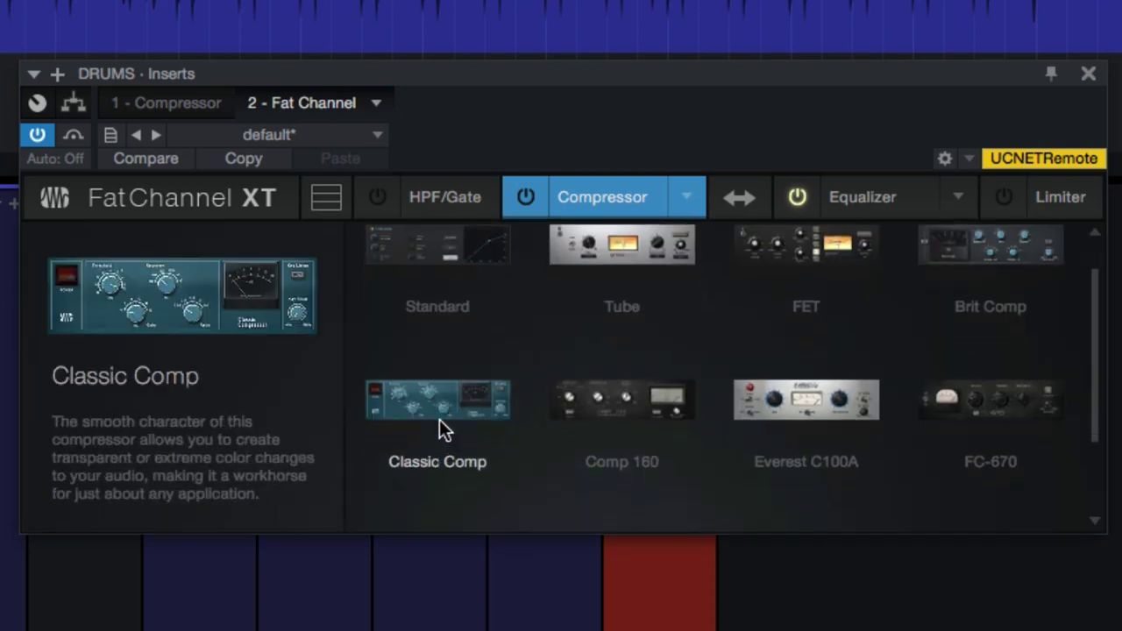
click(439, 419)
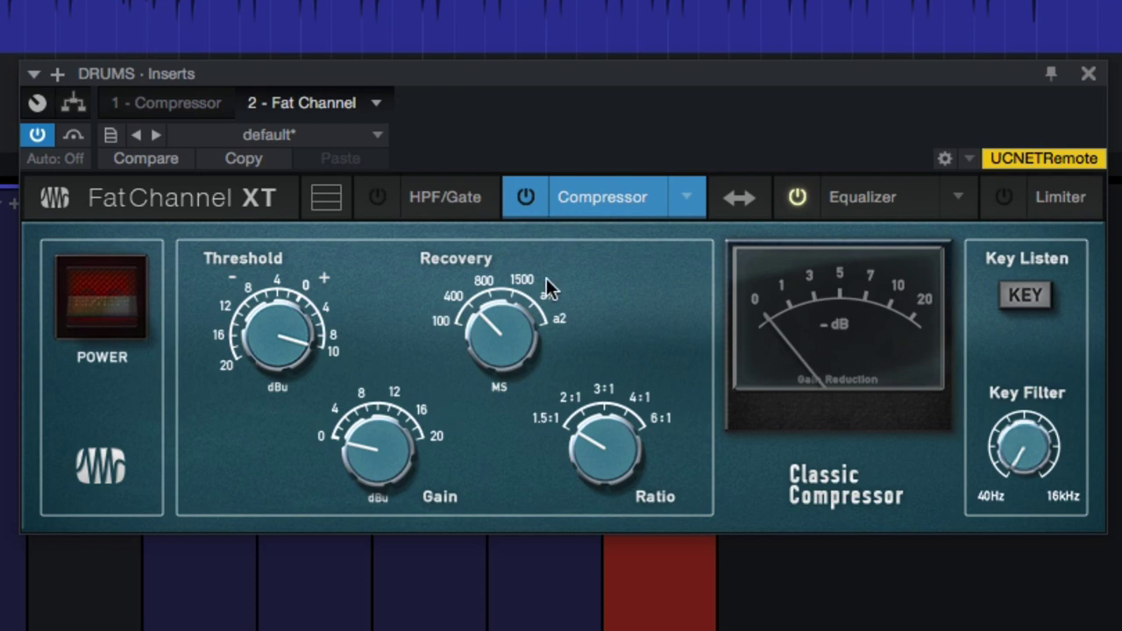
drag(496, 335, 499, 388)
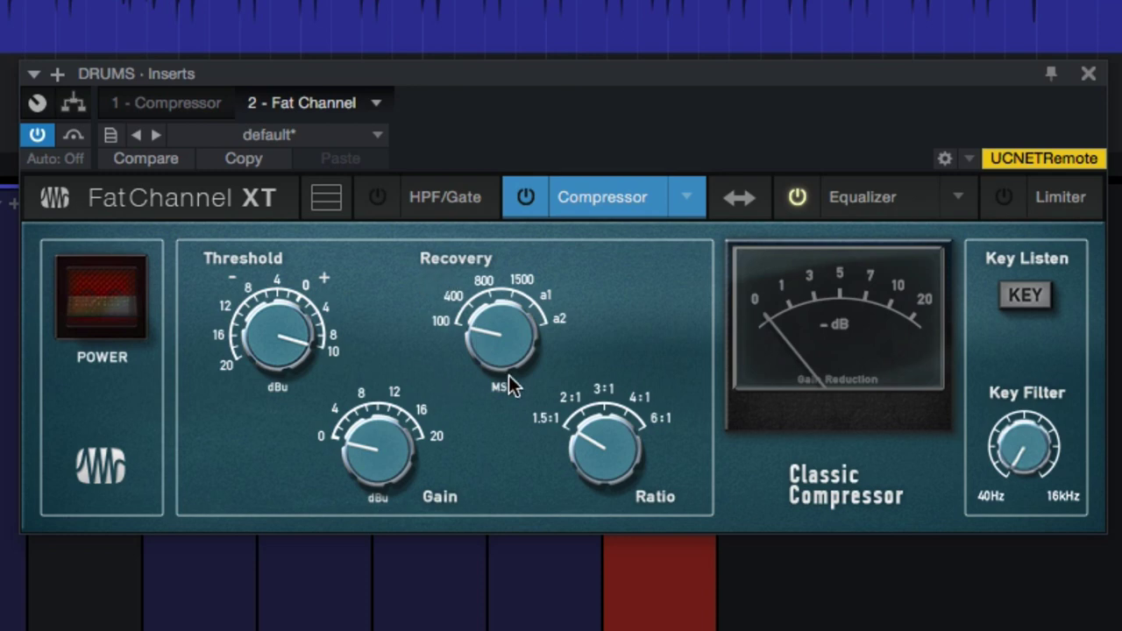
drag(504, 336, 488, 529)
drag(600, 422, 608, 318)
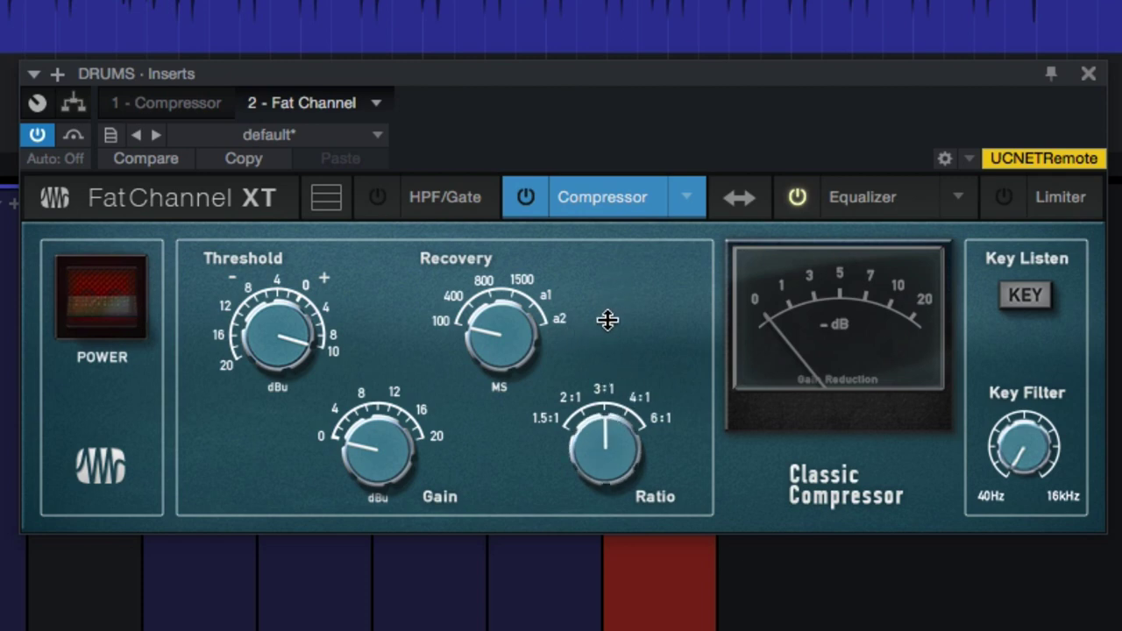
- Power on the Classic Compressor with gain about 8, ratio near 2:1 and threshold retouched
click(200, 103)
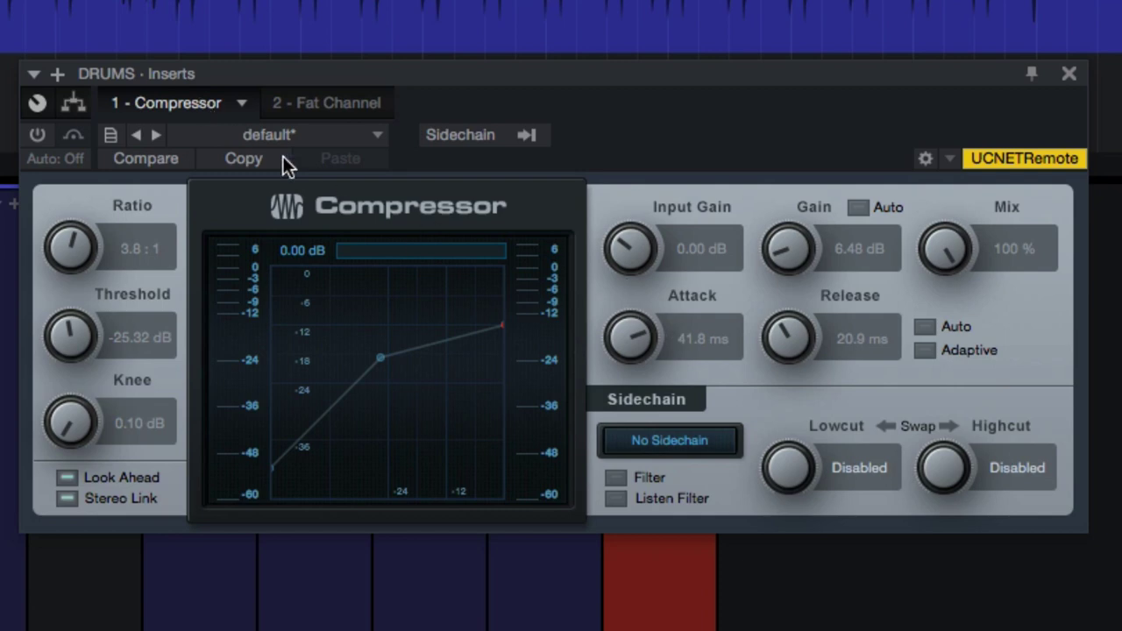
click(307, 104)
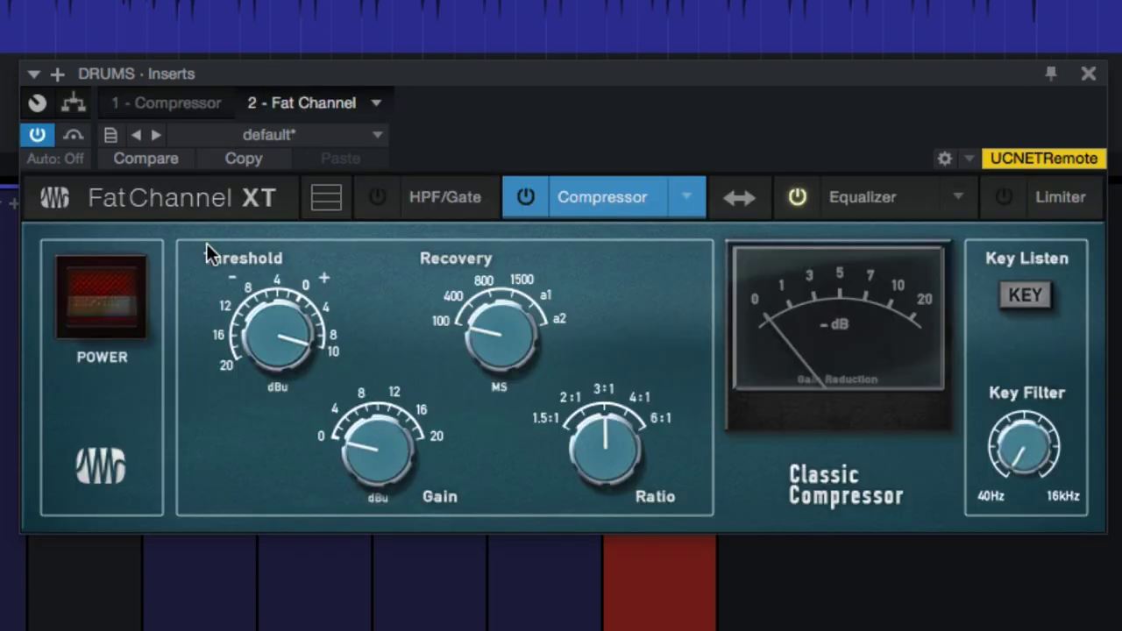
click(93, 301)
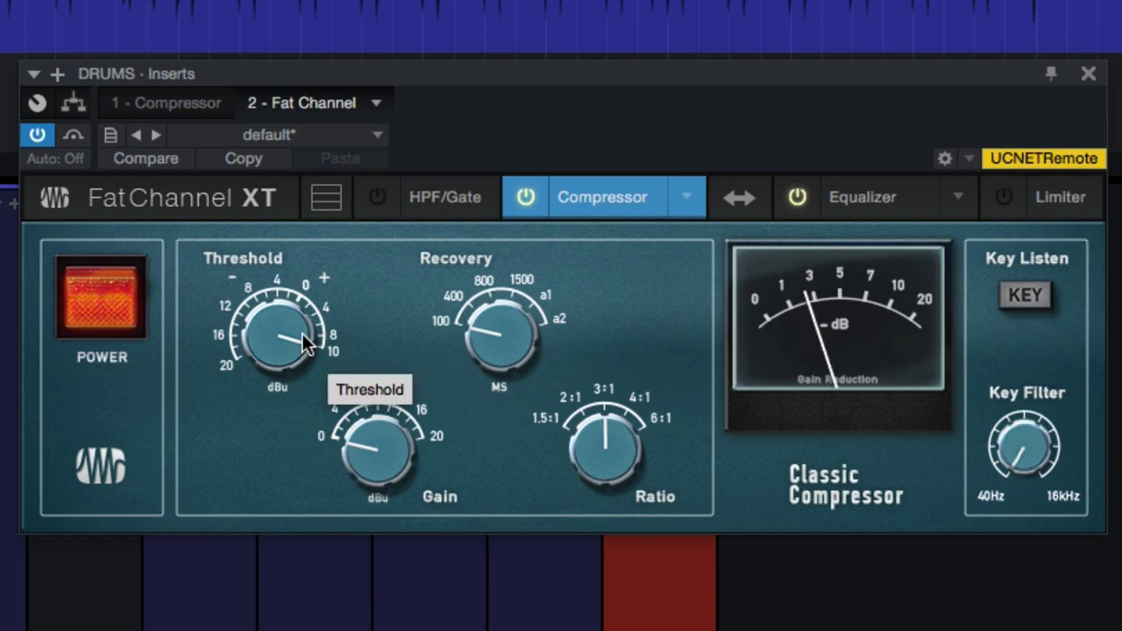
drag(294, 334, 292, 357)
drag(388, 426, 389, 404)
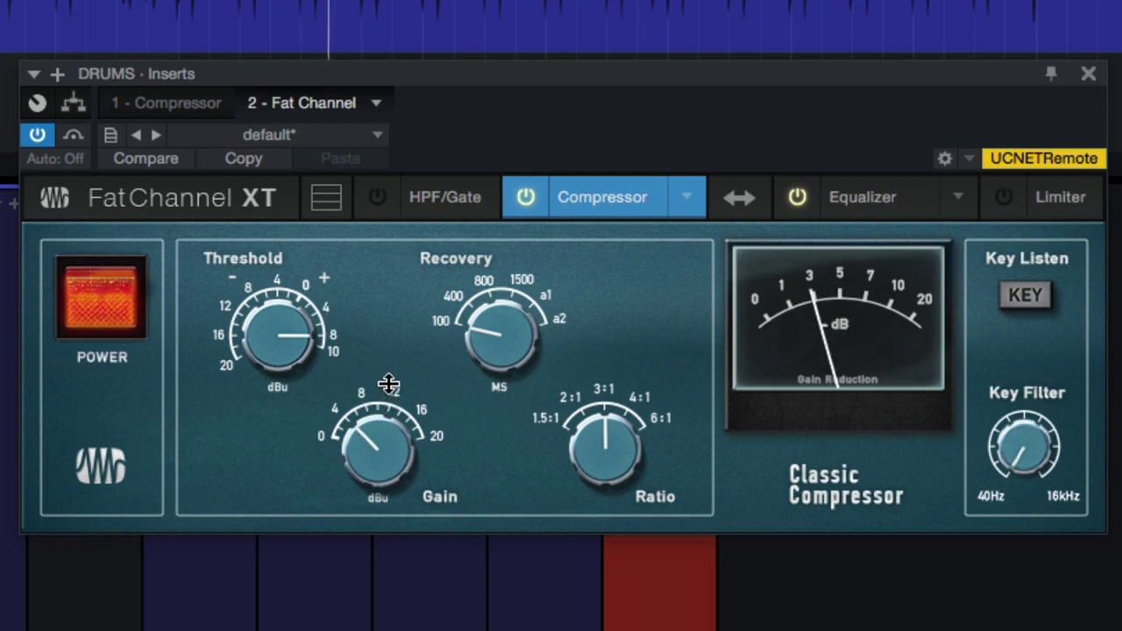
drag(568, 433, 565, 481)
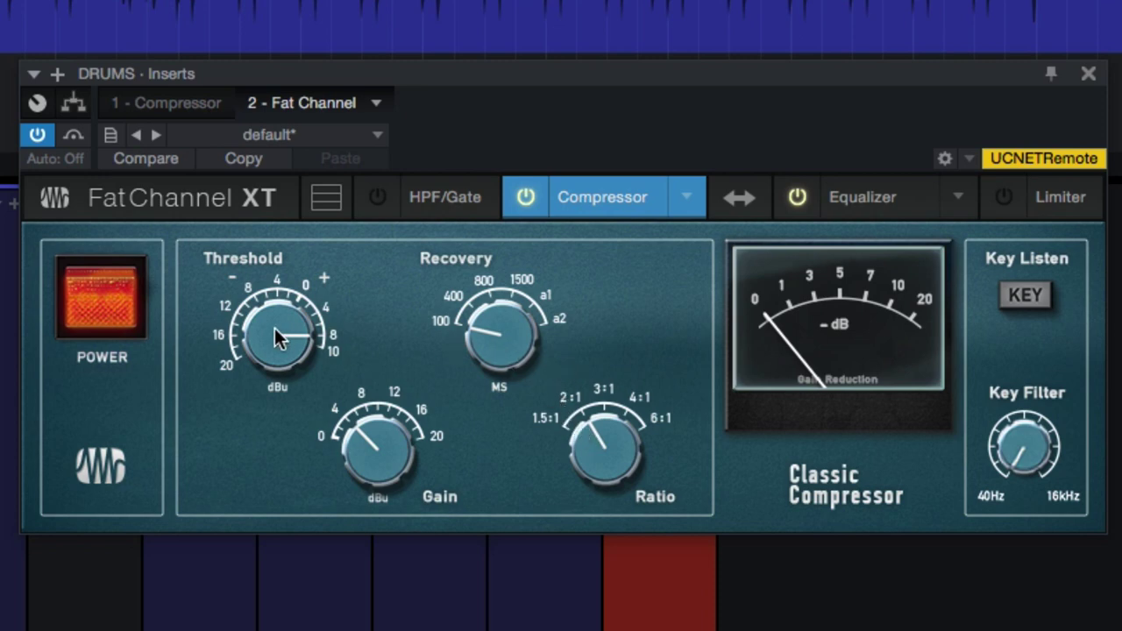
drag(275, 328, 271, 315)
- Switch the Fat Channel back to FET, set its attack to .8ms, then view the Compressor insert
click(688, 192)
click(807, 289)
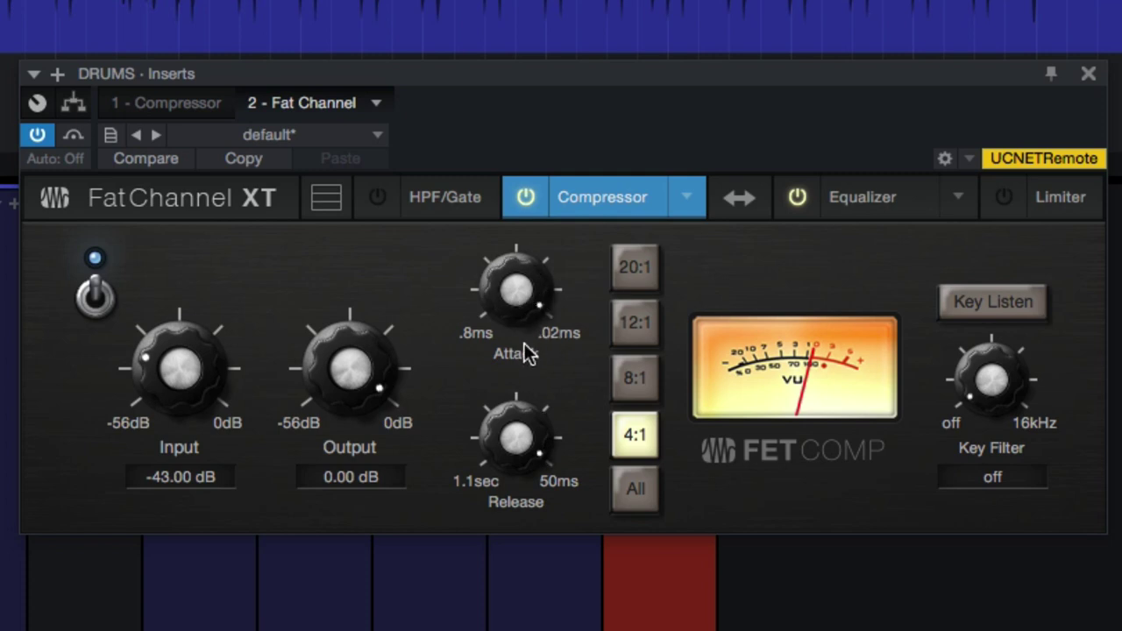
drag(519, 250, 501, 561)
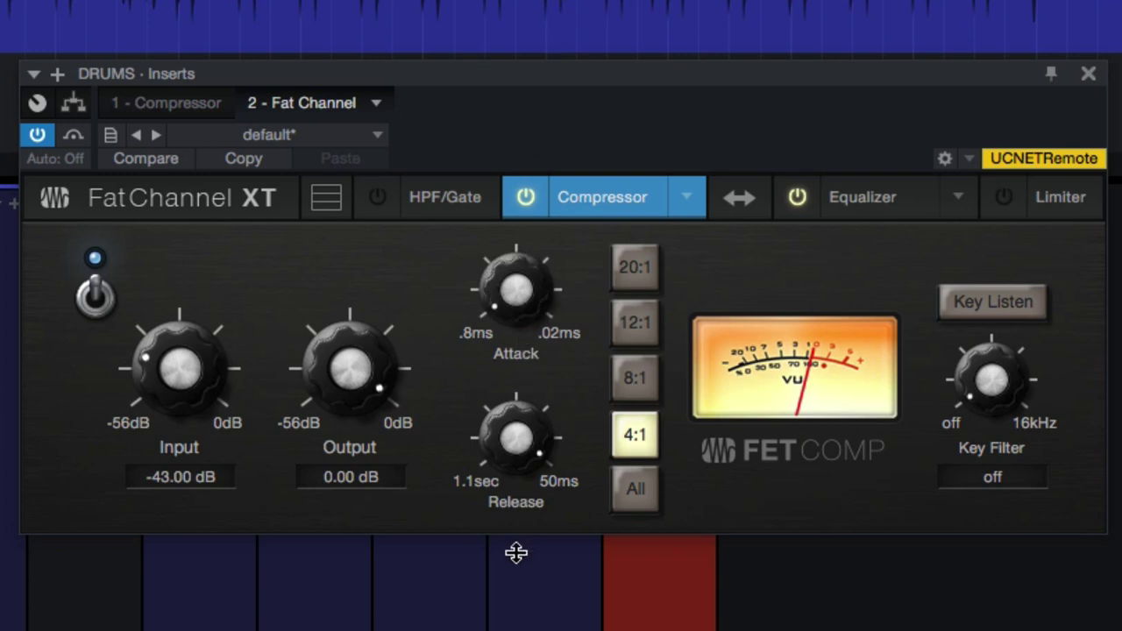
drag(517, 553, 571, 97)
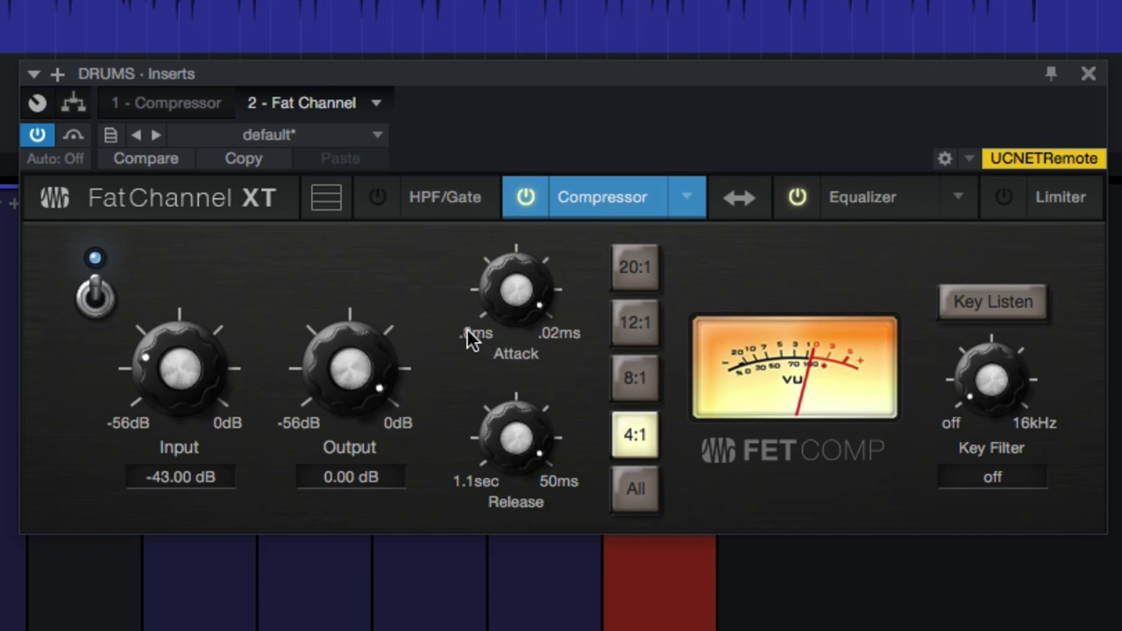
drag(469, 340, 504, 359)
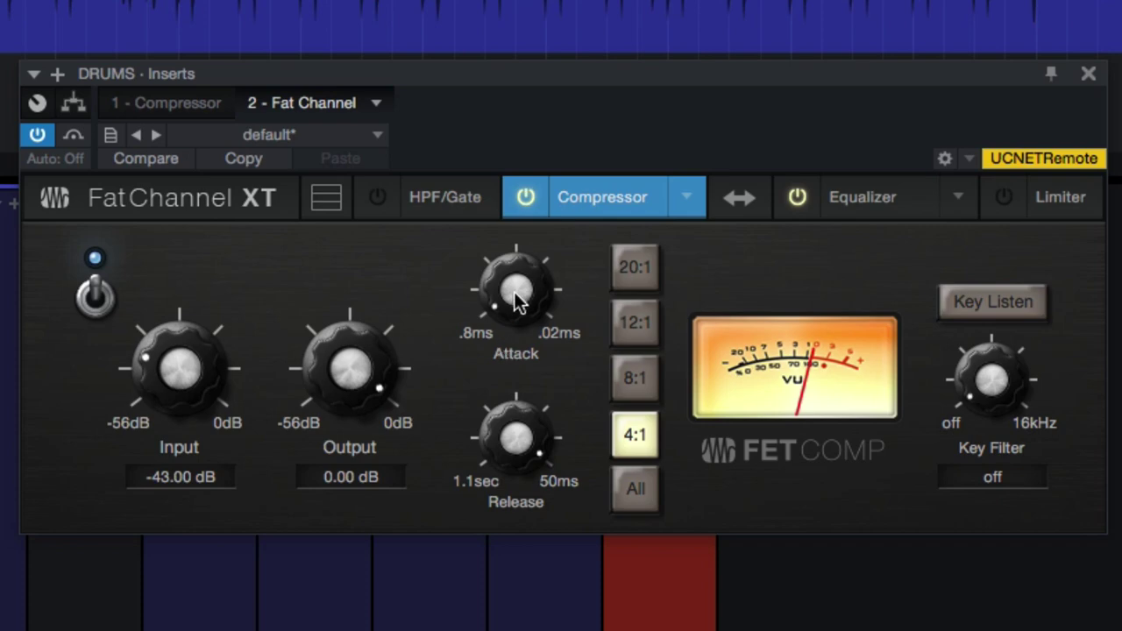
drag(514, 292, 584, 524)
click(180, 103)
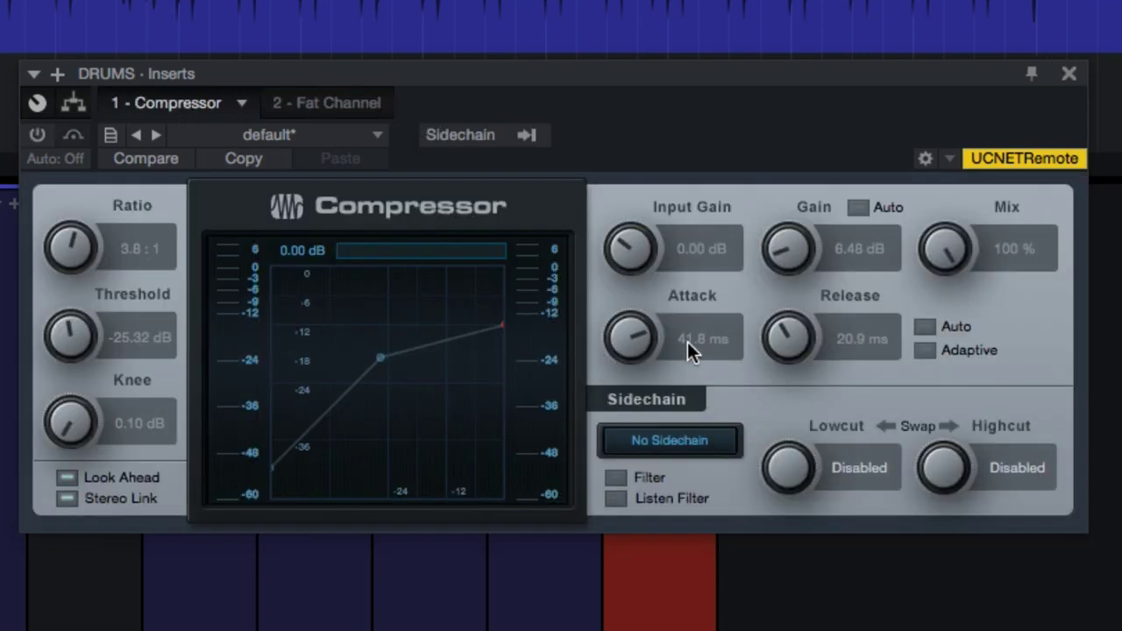
- Flip between the two insert views and enable the DRUMS Compressor
click(348, 101)
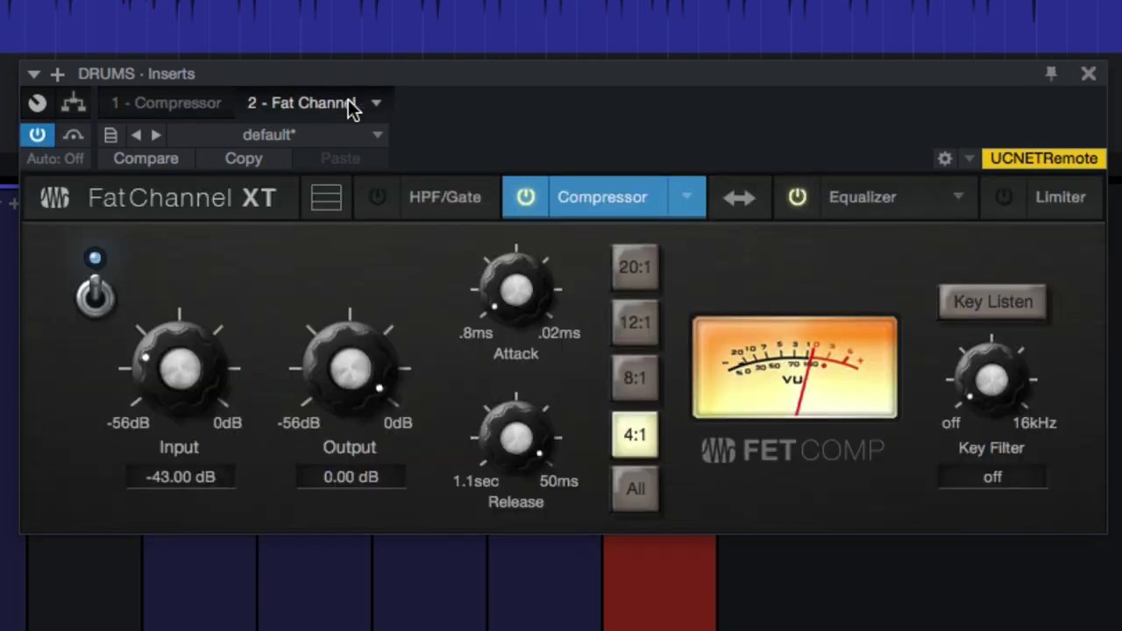
click(188, 103)
click(362, 105)
click(156, 107)
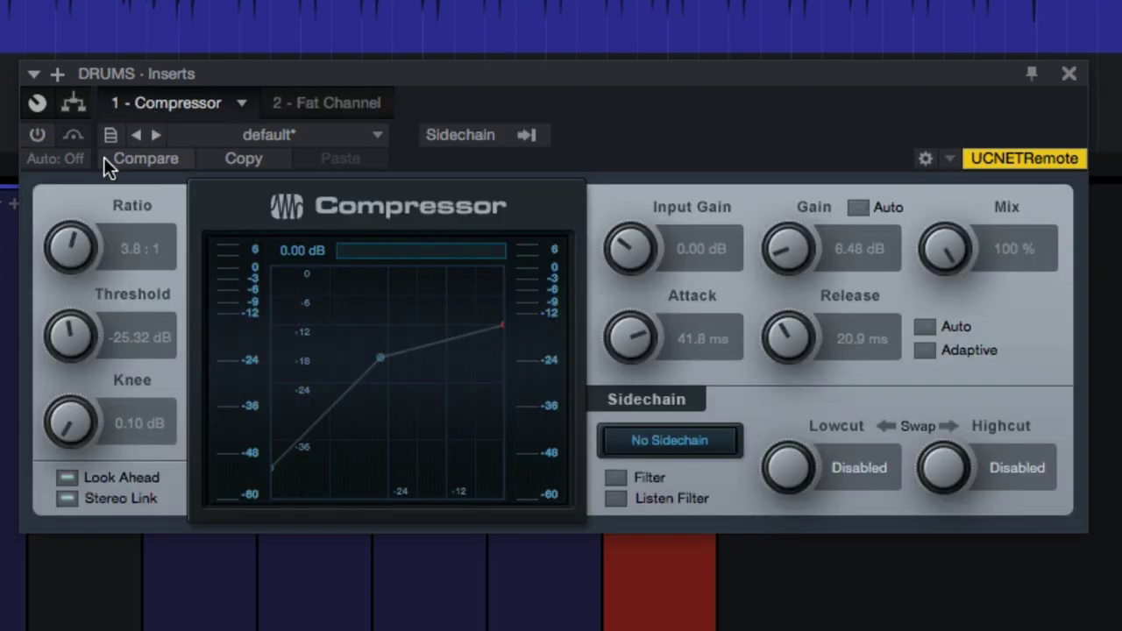
click(38, 136)
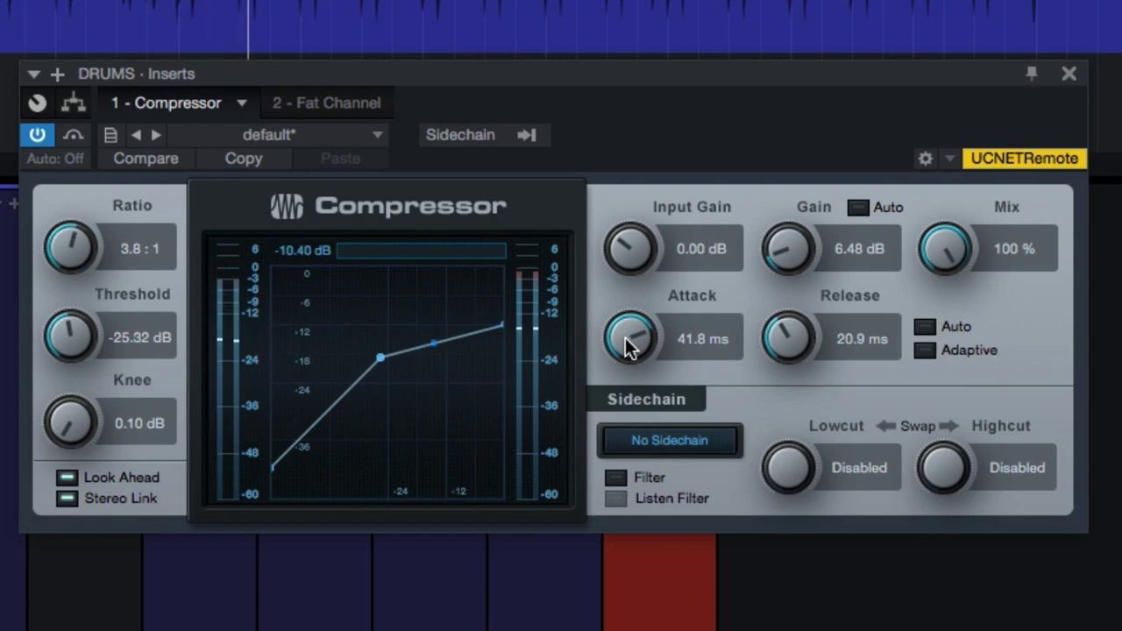
- Set the Compressor attack to 45.4 ms, bypass it, and show the Fat Channel XT
drag(627, 344, 637, 463)
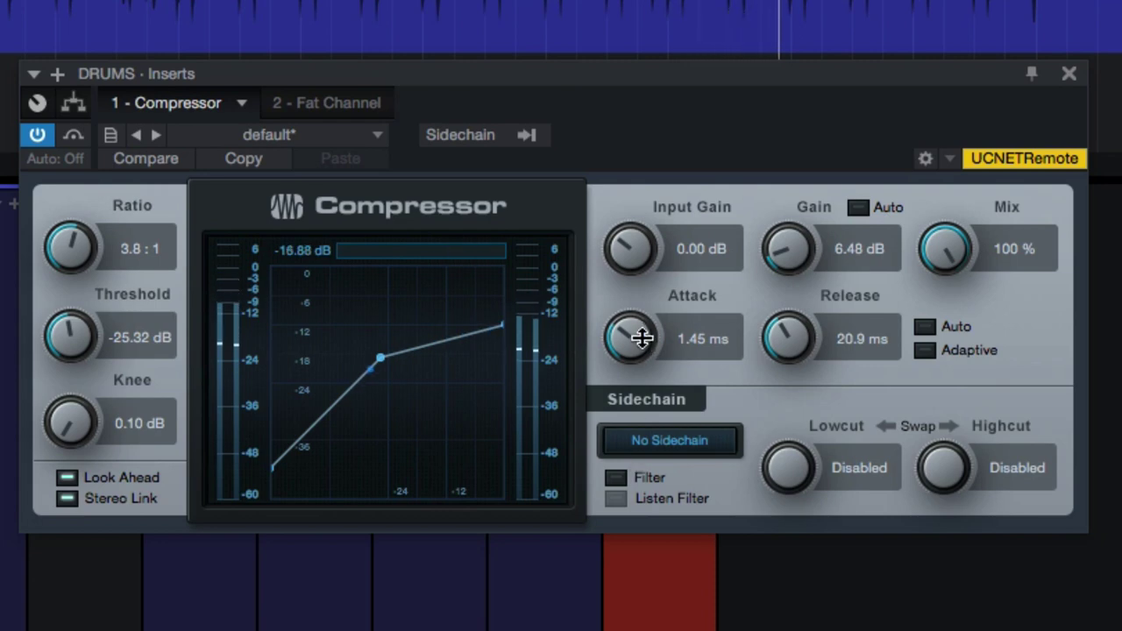
drag(641, 336, 641, 346)
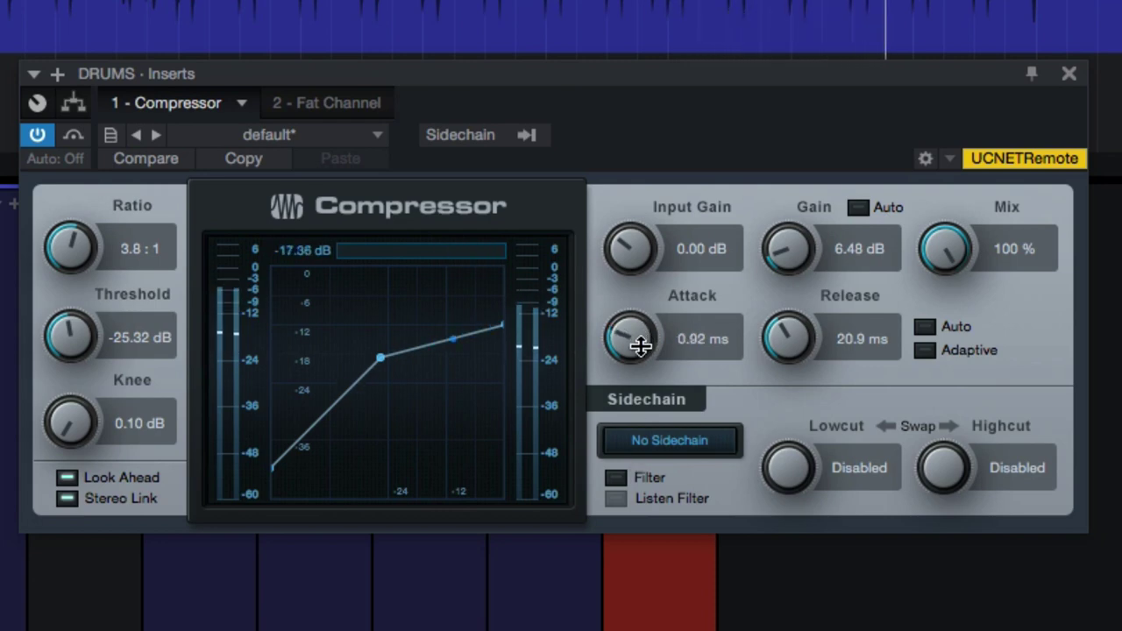
drag(639, 333, 643, 216)
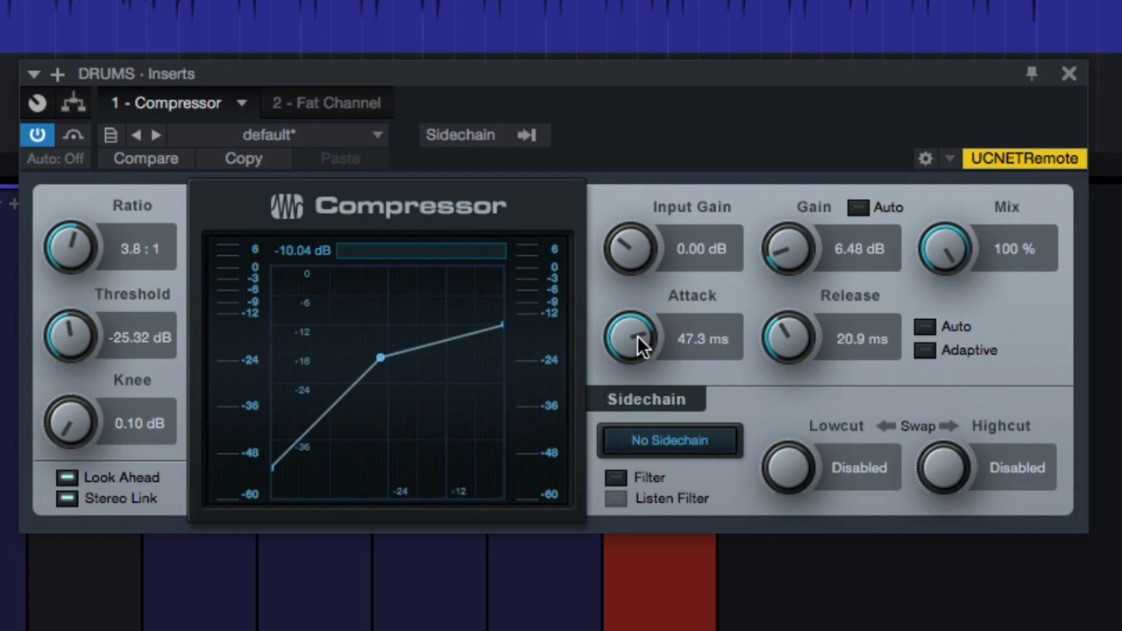
mouse_move(637, 338)
mouse_down()
mouse_move(639, 293)
mouse_move(625, 342)
mouse_move(631, 333)
mouse_up()
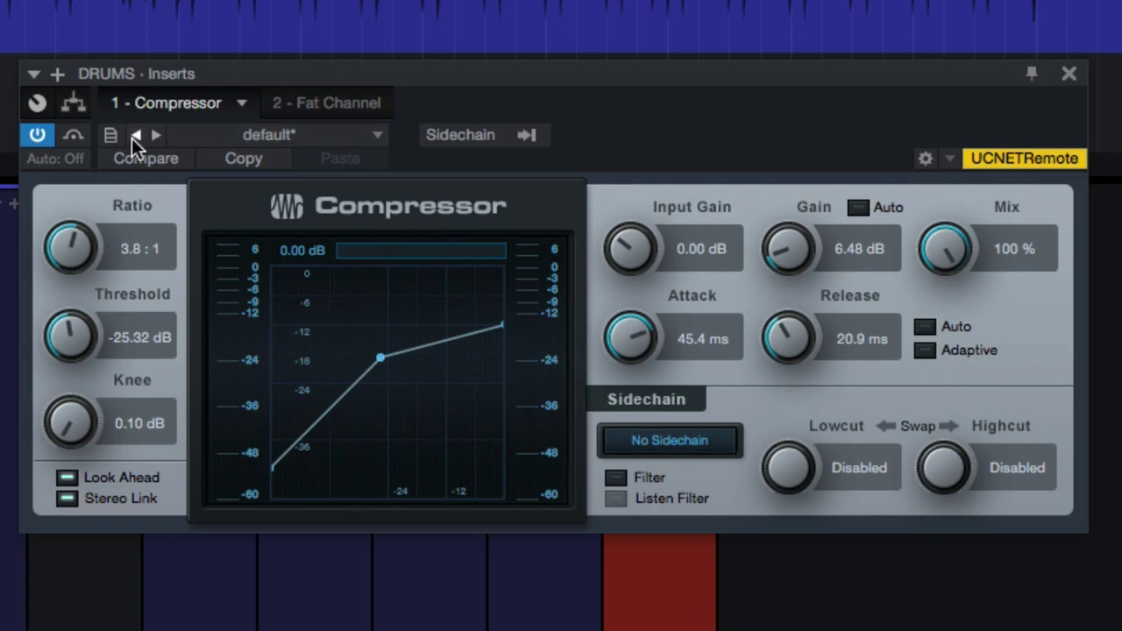
click(38, 136)
click(329, 111)
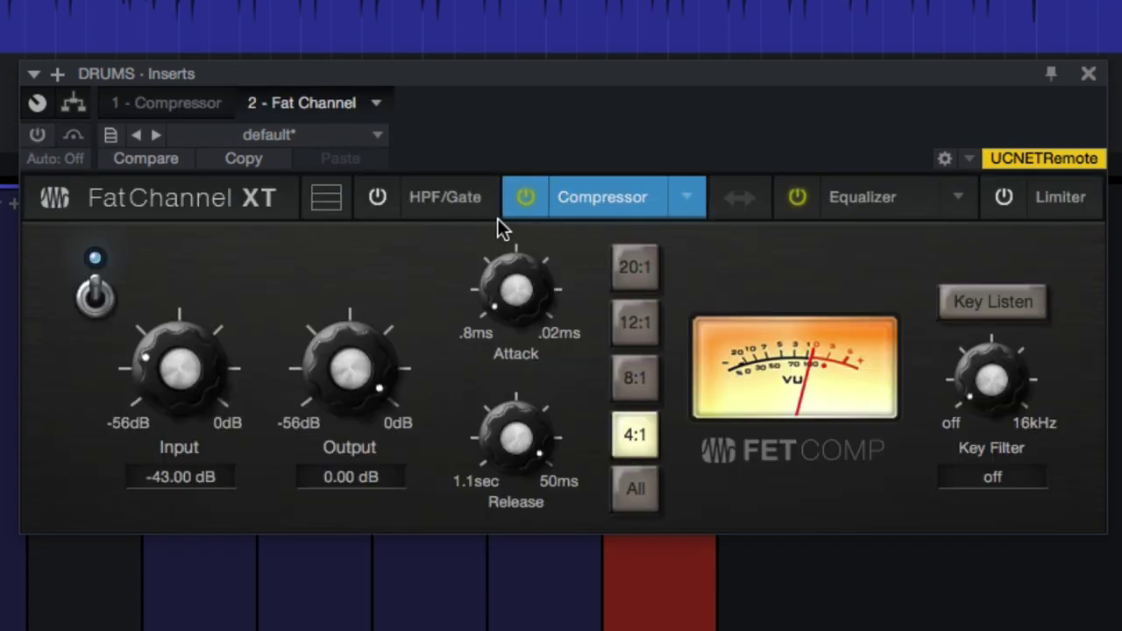
- Enable the Fat Channel XT and make rough passes on FET input, output and attack
click(38, 136)
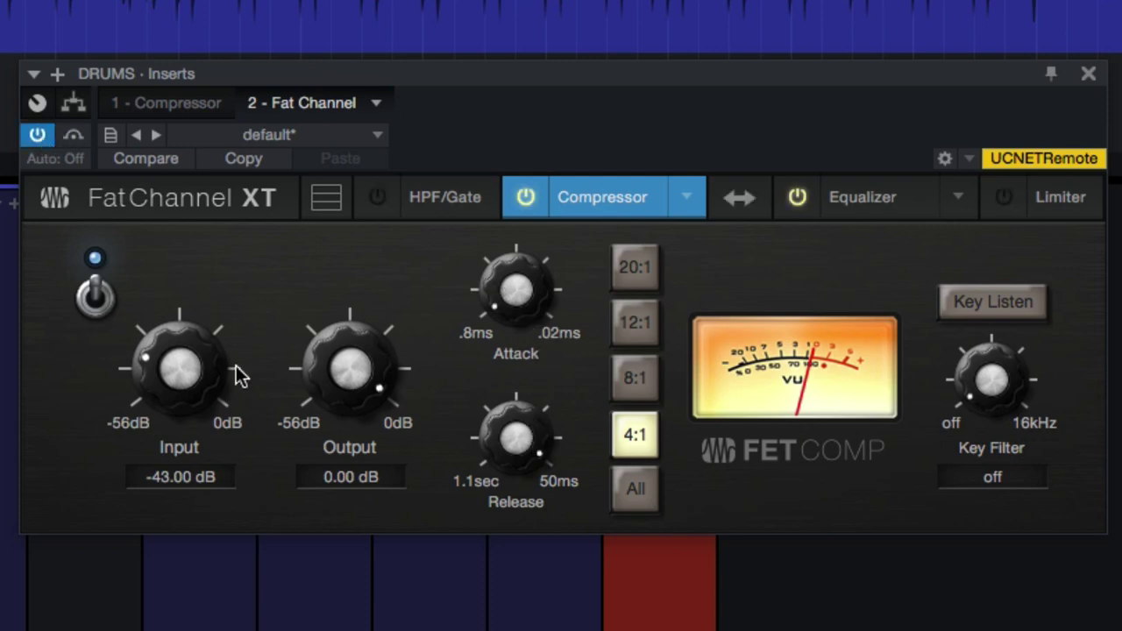
drag(347, 375, 348, 488)
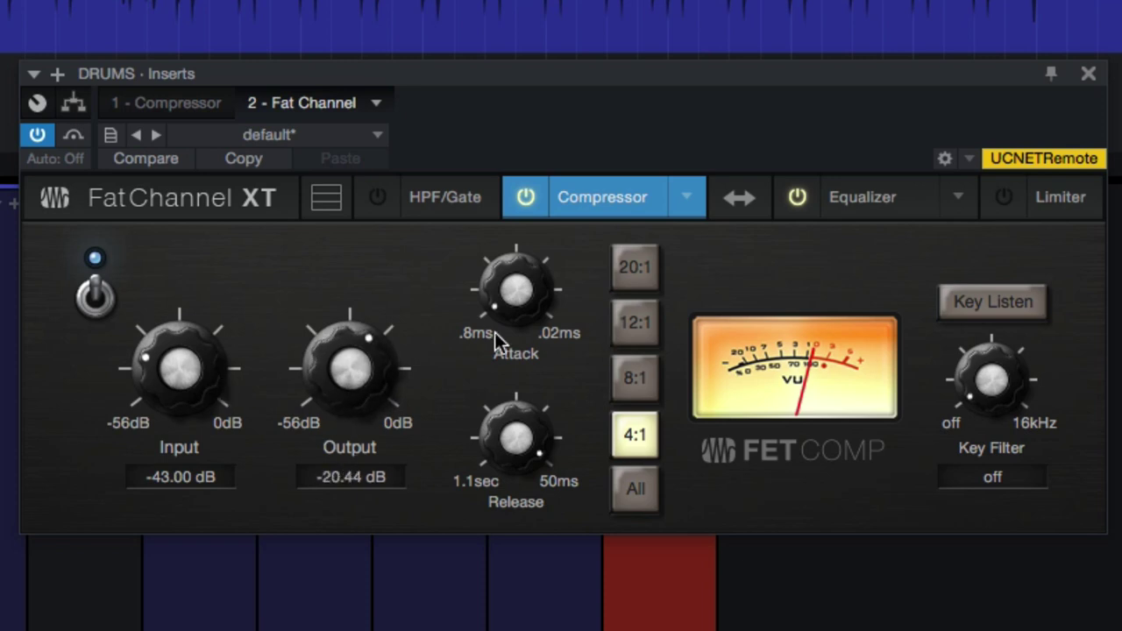
drag(496, 313, 501, 359)
drag(201, 371, 183, 388)
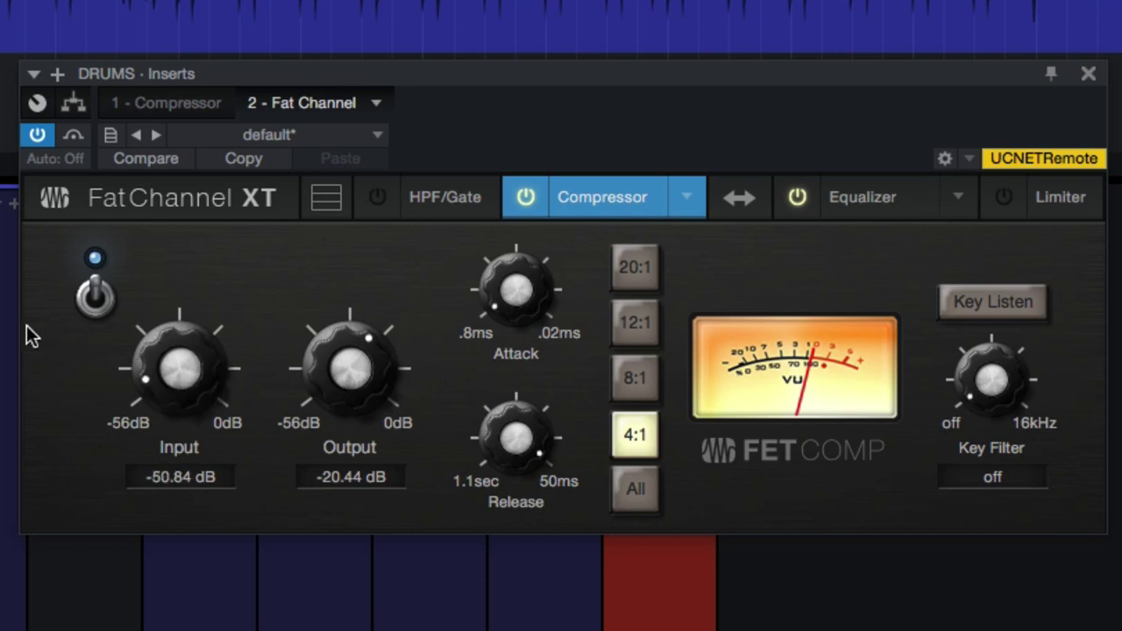
drag(193, 393, 195, 215)
drag(355, 346, 354, 430)
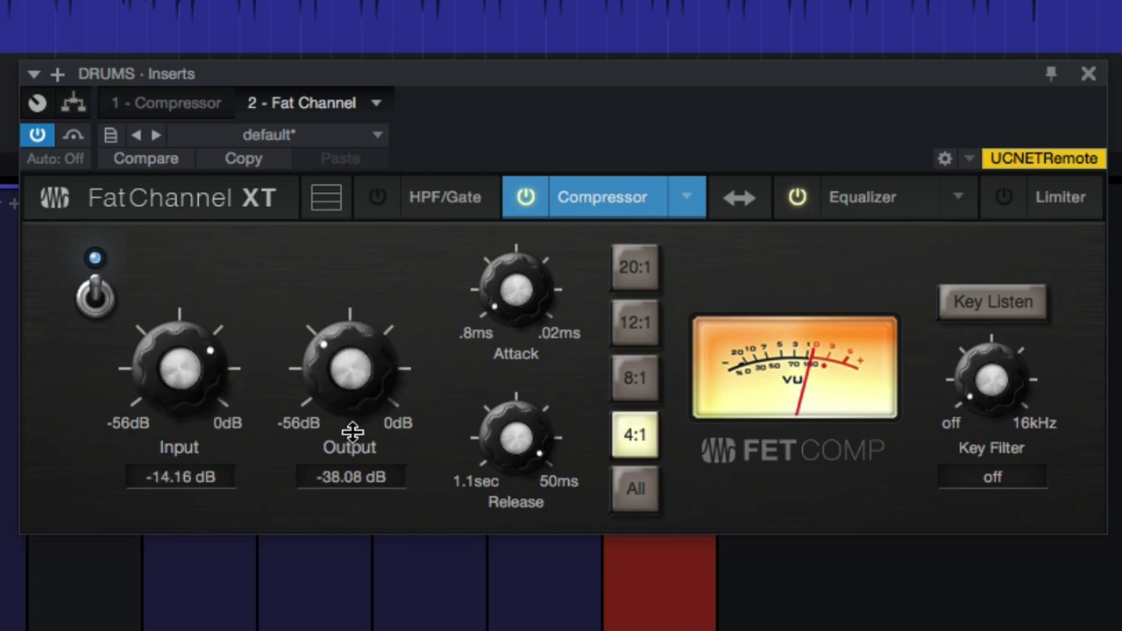
- Dial the FET compressor input to -25.08 dB and output to -13.44 dB
drag(176, 374, 239, 386)
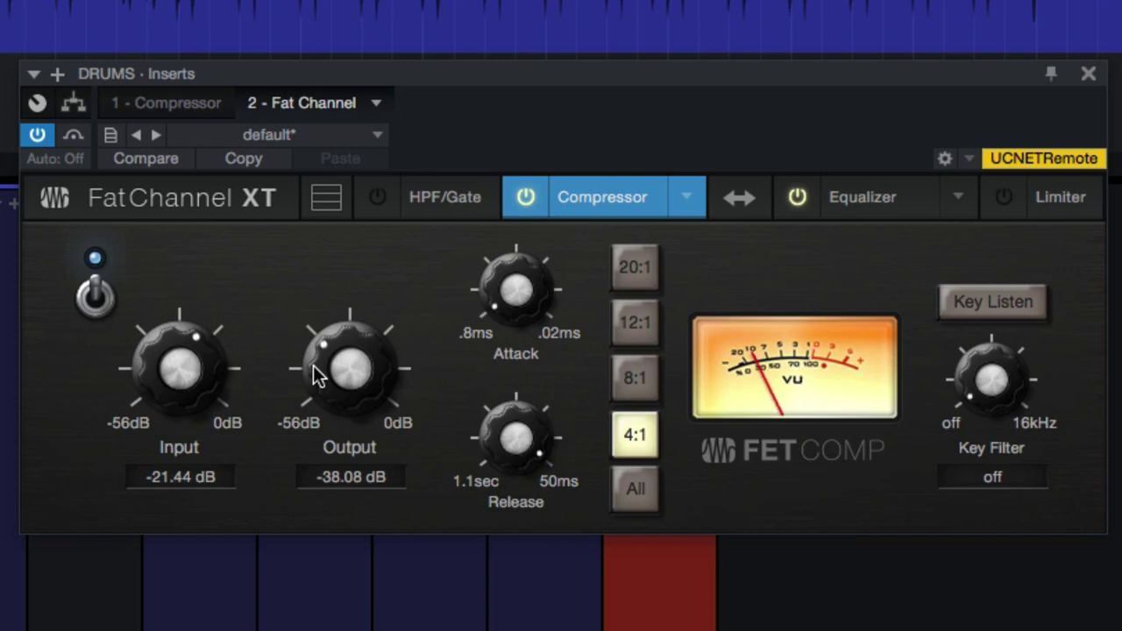
drag(211, 374, 207, 422)
drag(357, 384, 366, 268)
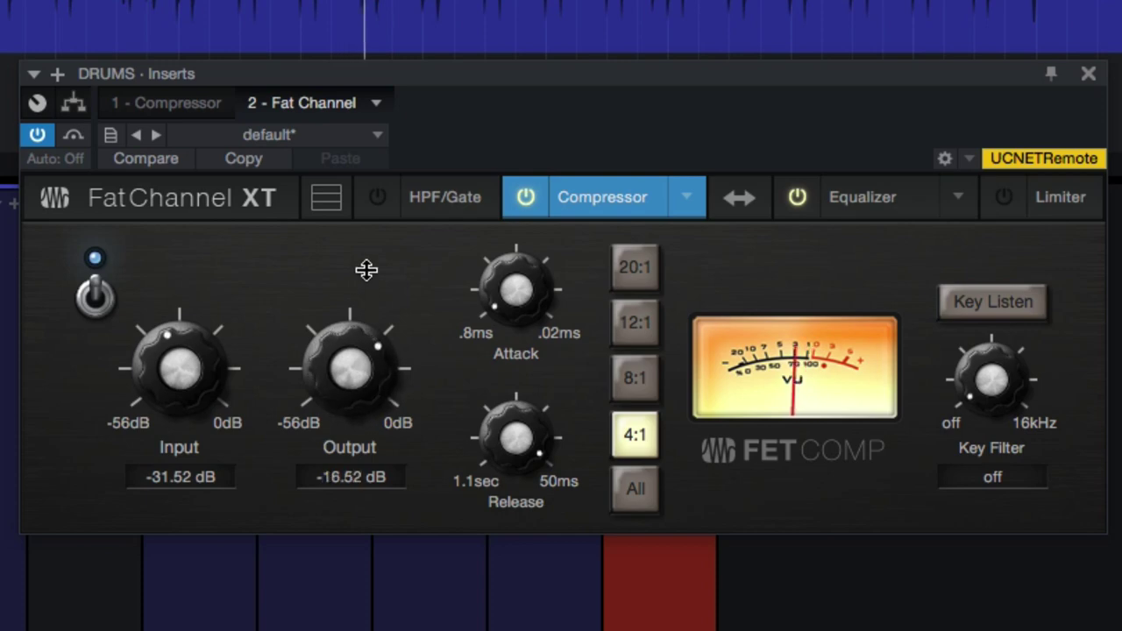
drag(210, 365, 201, 325)
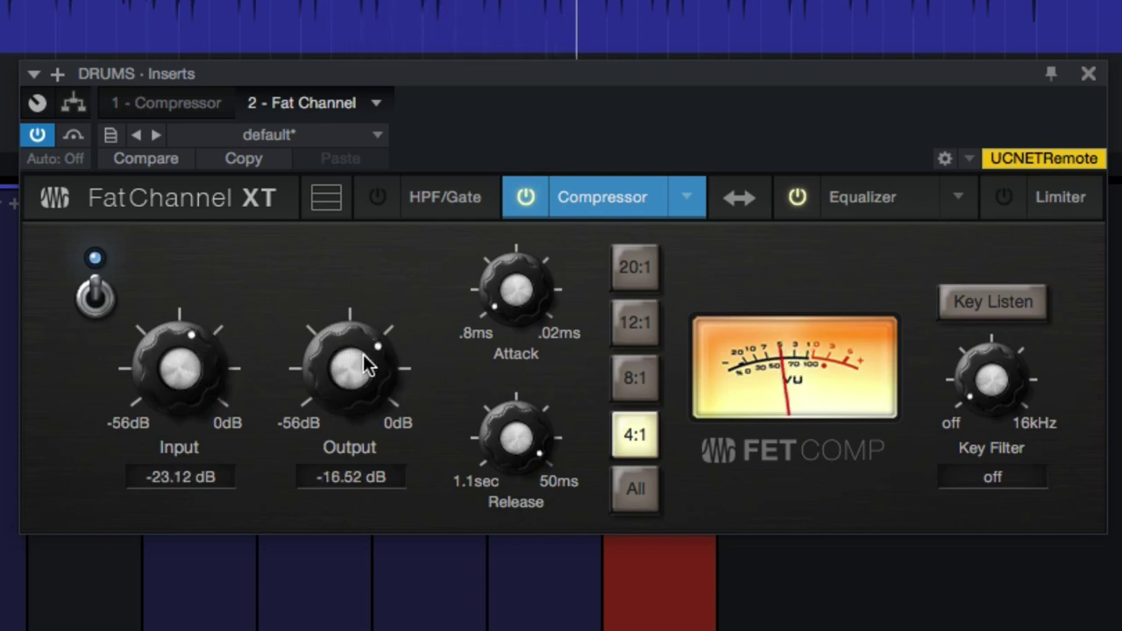
drag(363, 359, 371, 371)
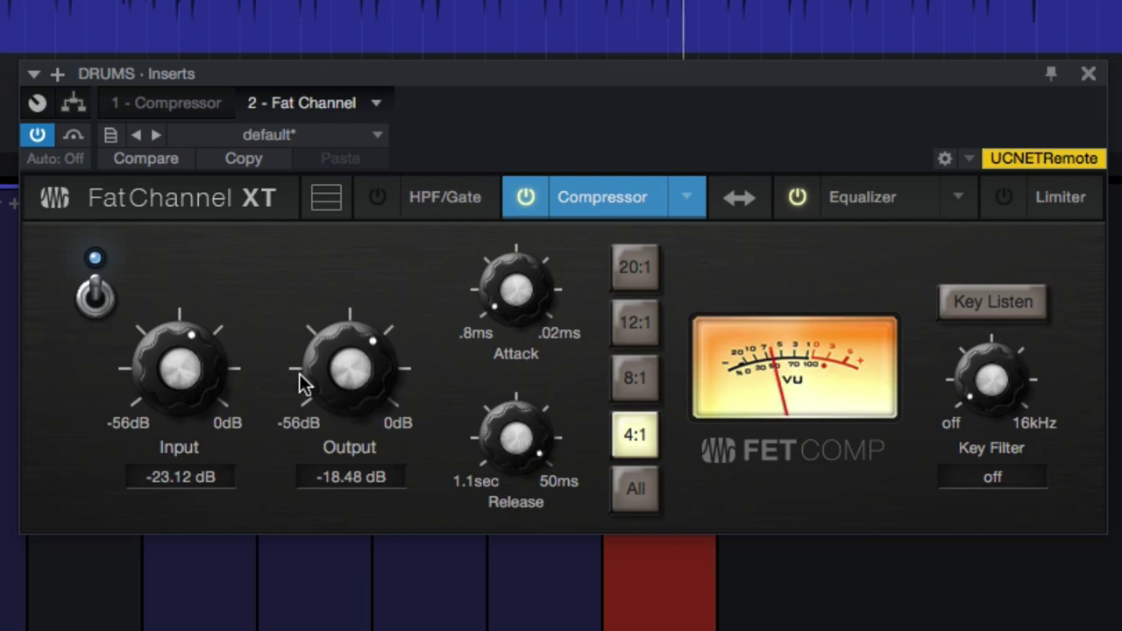
drag(165, 332, 165, 353)
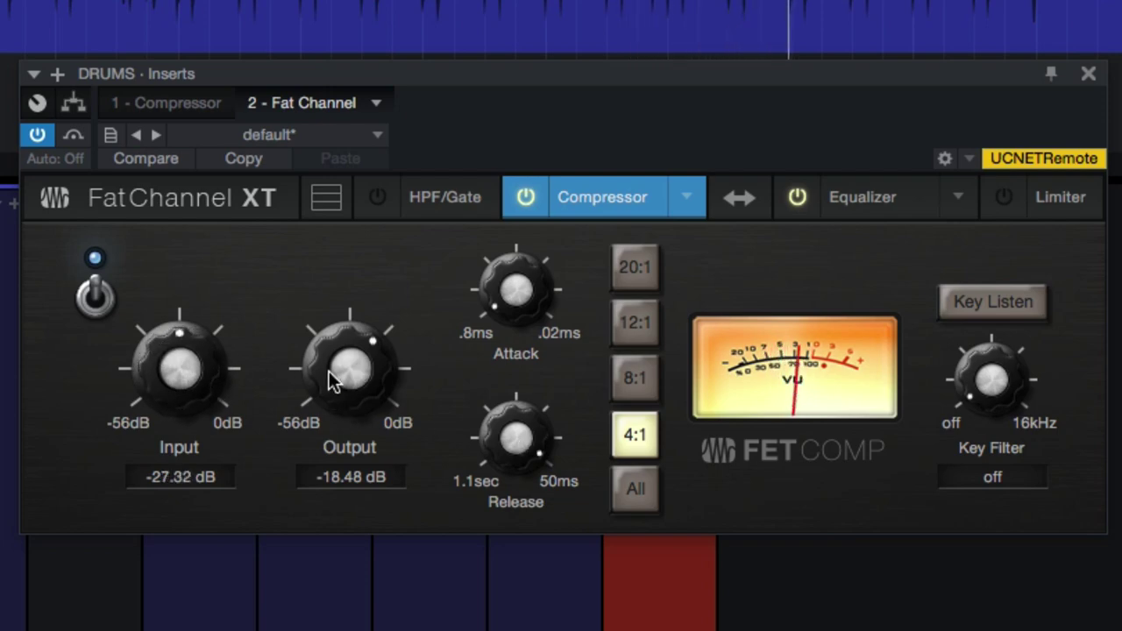
drag(333, 381, 329, 342)
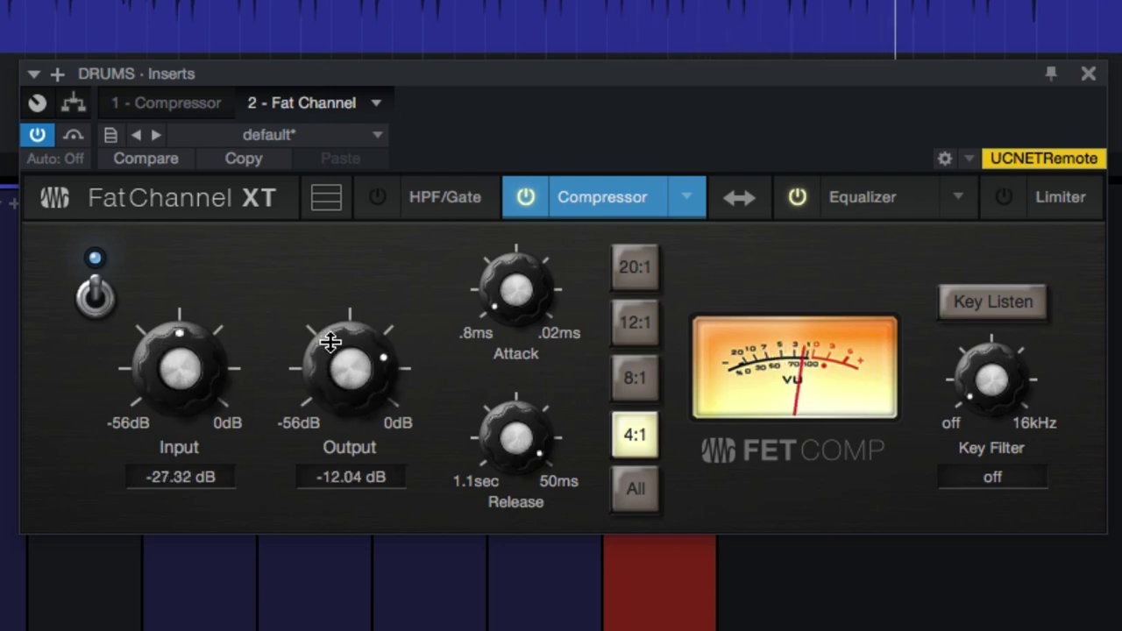
drag(211, 353, 209, 336)
drag(321, 364, 318, 368)
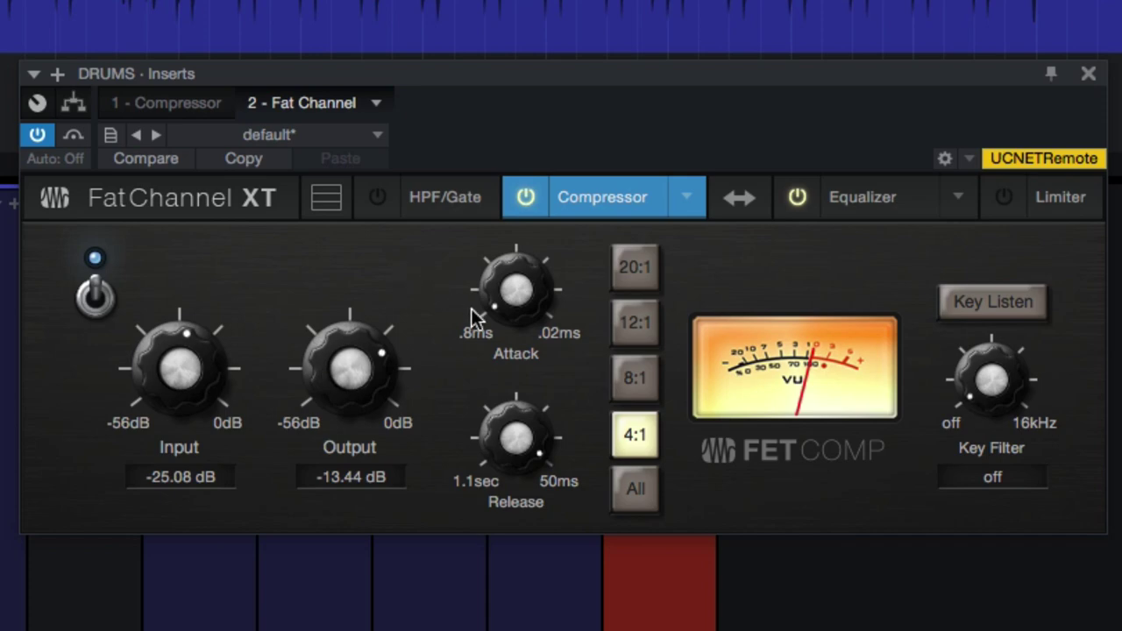
- Switch off the Fat Channel FET module and re-enable the Compressor with a shorter attack
click(94, 274)
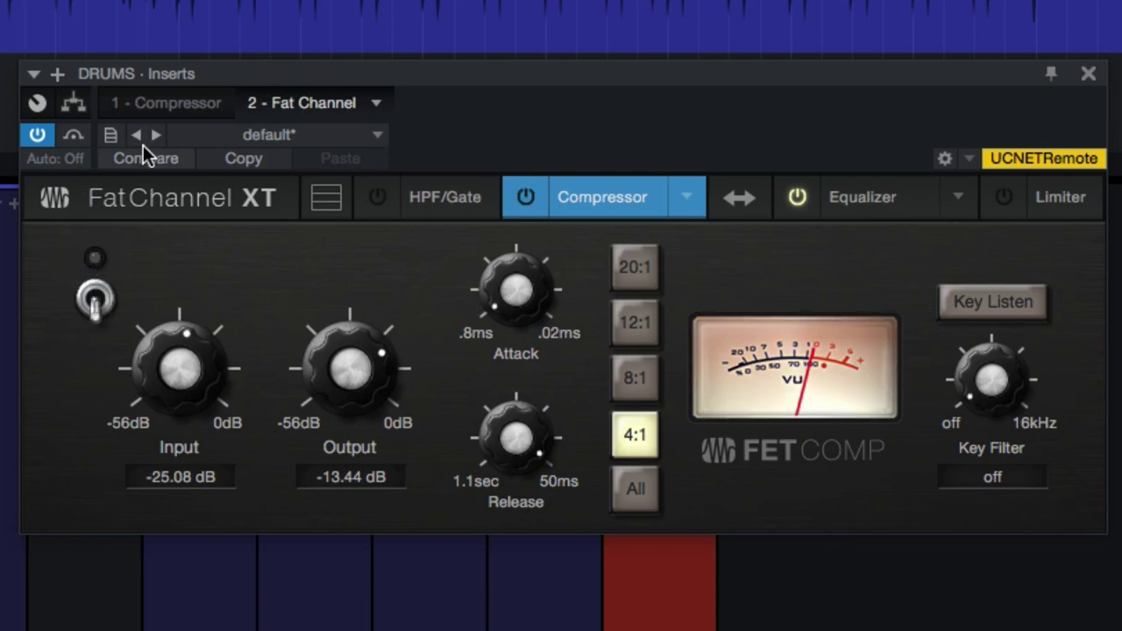
click(154, 105)
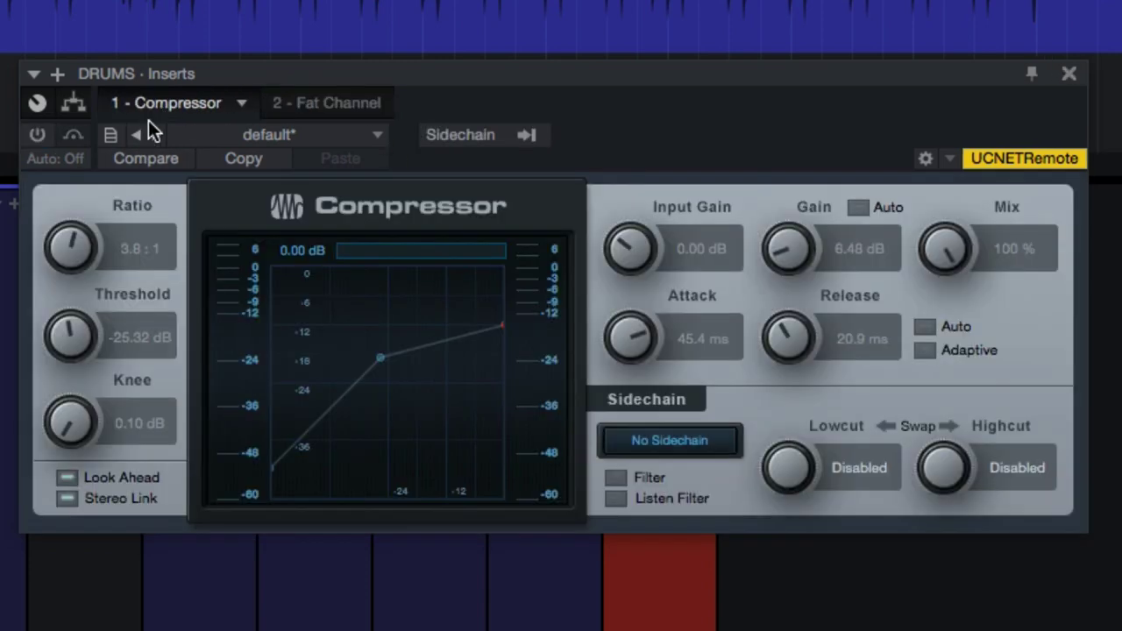
click(38, 136)
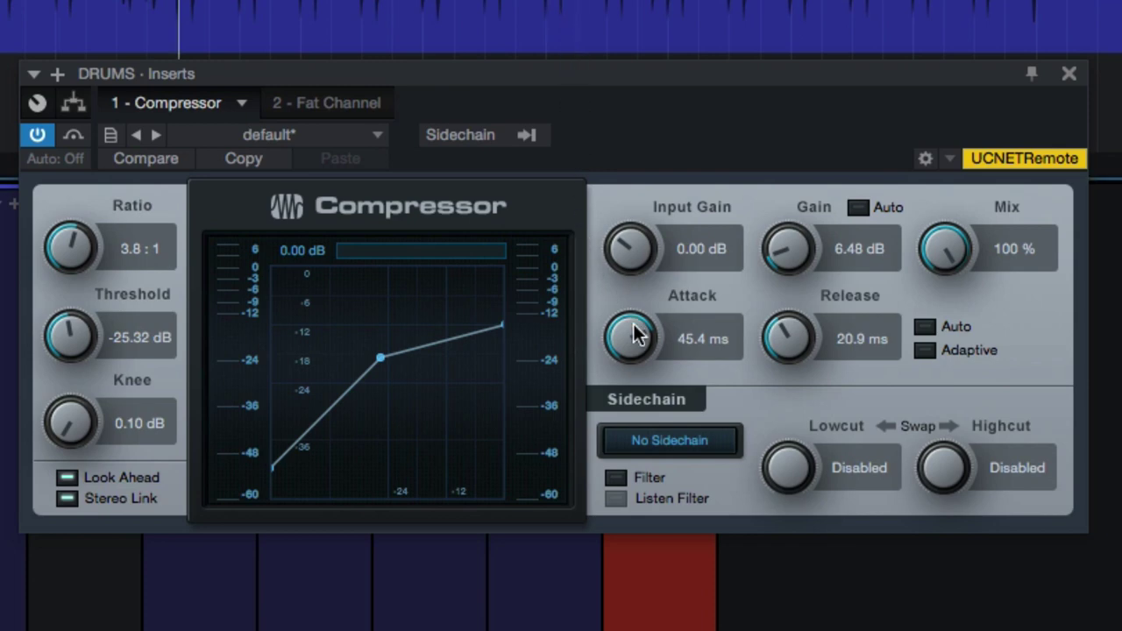
drag(630, 329, 617, 437)
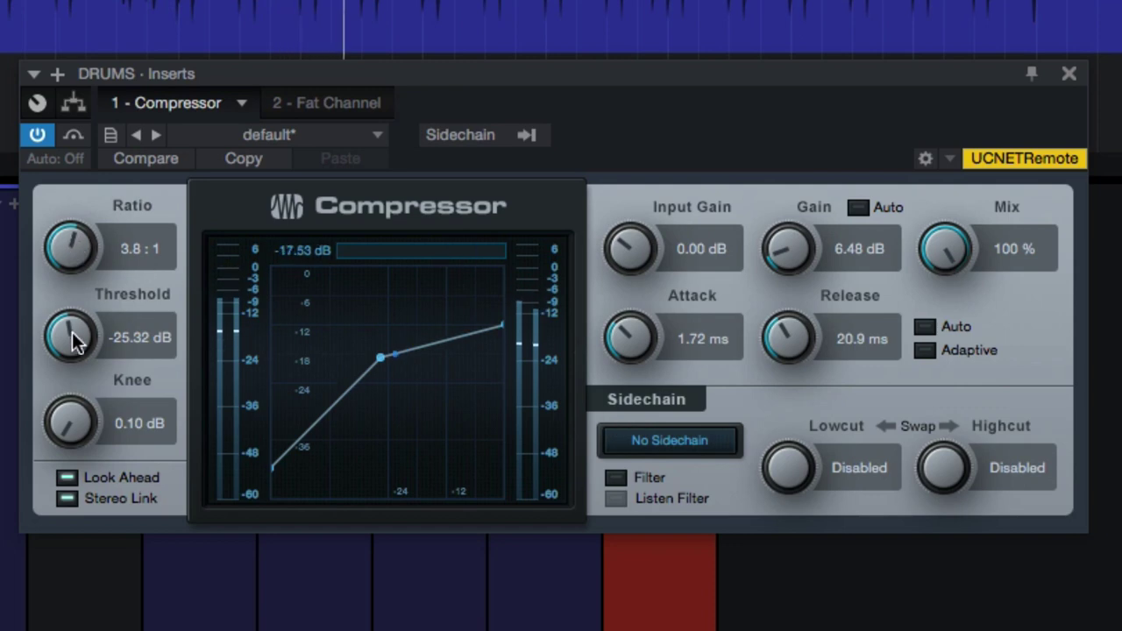
- Set Compressor threshold -23.64 dB, gain 6.00 dB, attack about 1.04 ms, and lengthen release
drag(72, 334, 71, 328)
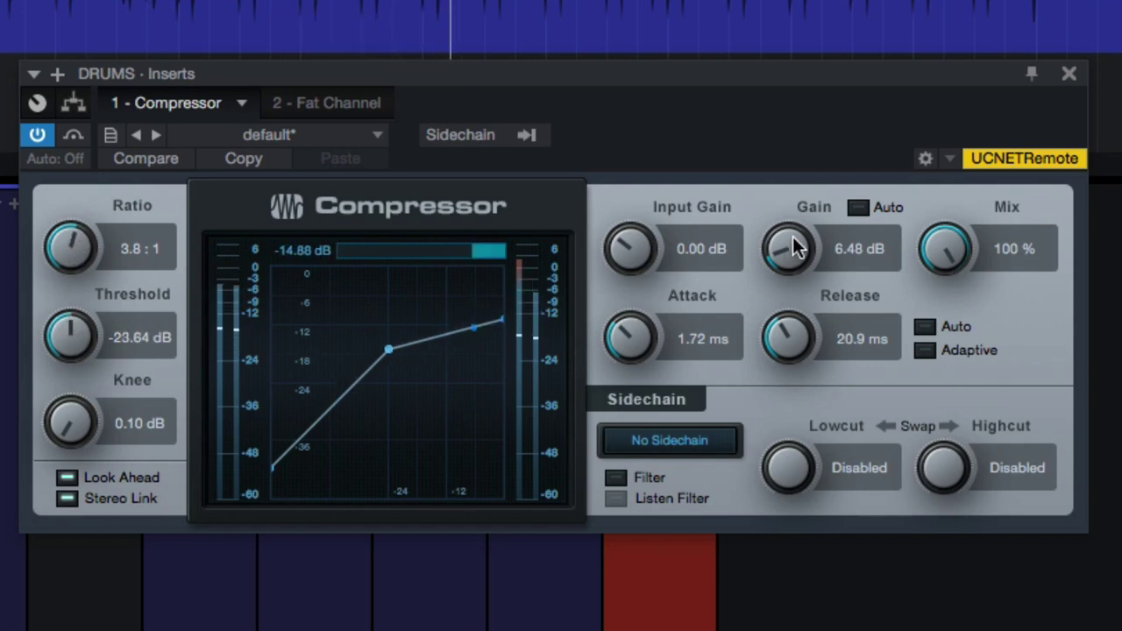
mouse_move(796, 243)
mouse_down()
mouse_move(794, 225)
mouse_move(792, 243)
mouse_up()
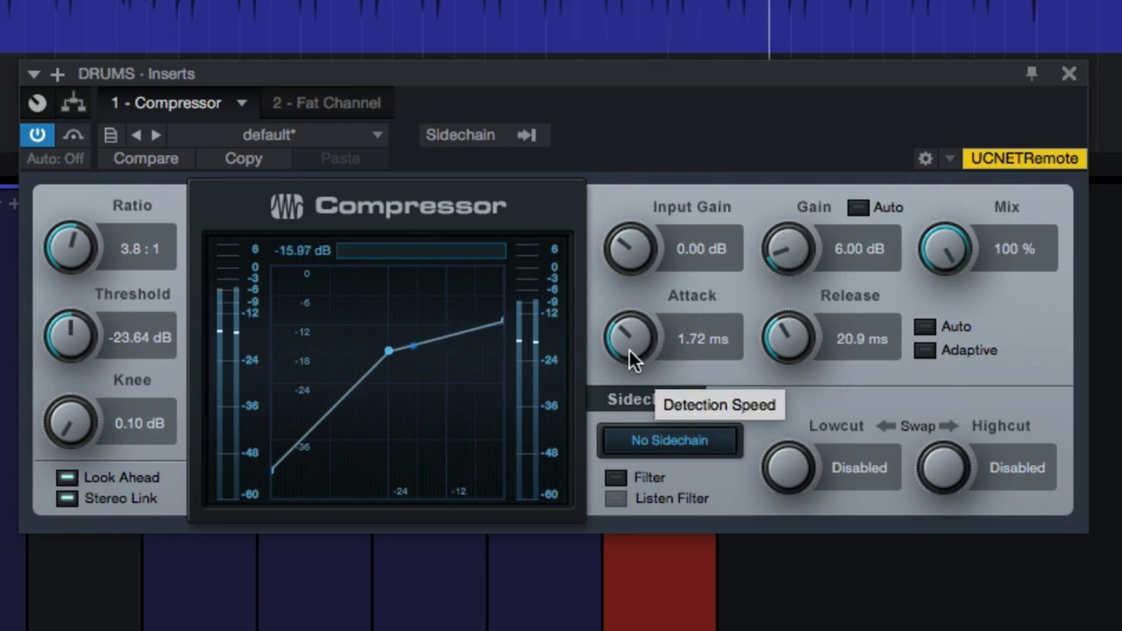
drag(629, 350, 628, 359)
drag(628, 364, 628, 368)
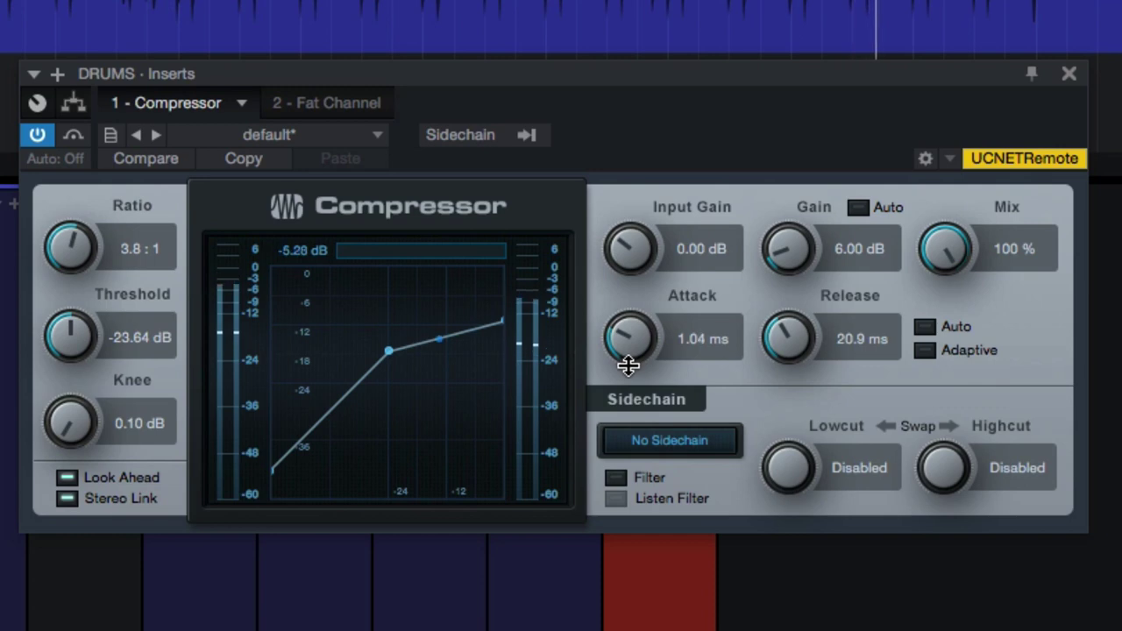
drag(801, 342, 803, 307)
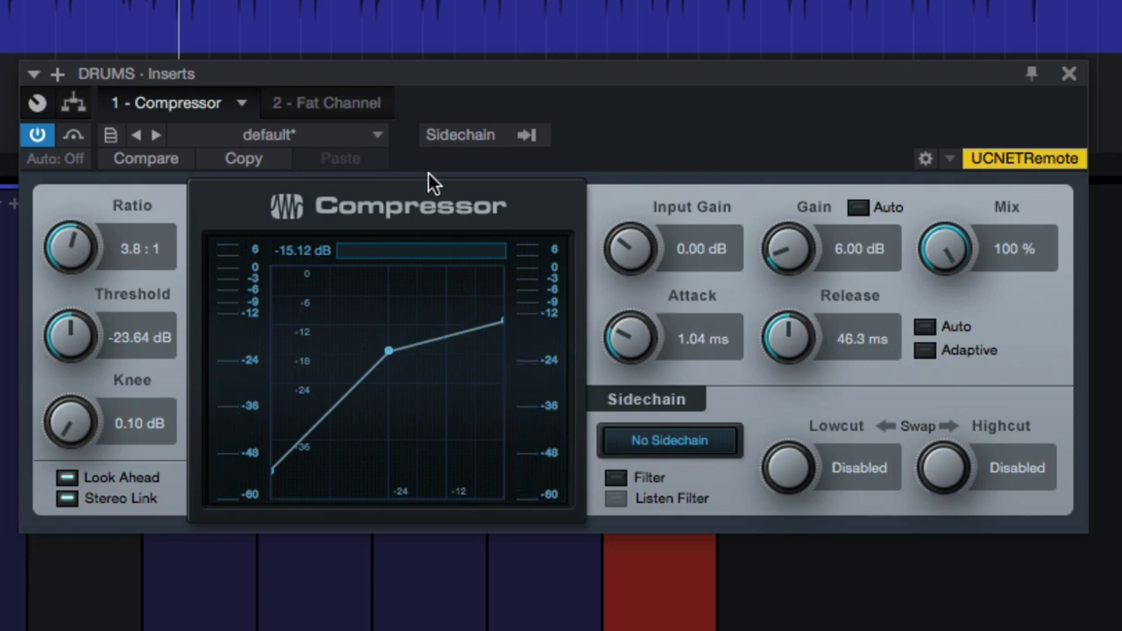
- Bypass the Compressor insert, then switch on the Fat Channel's FET compressor and trim its output
click(35, 135)
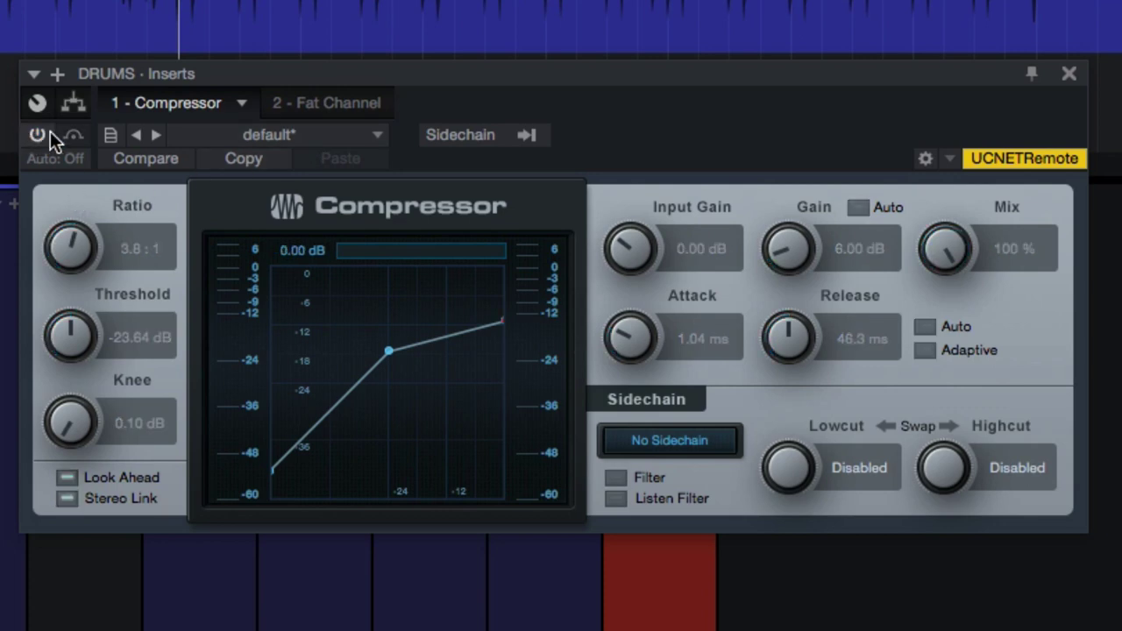
click(295, 103)
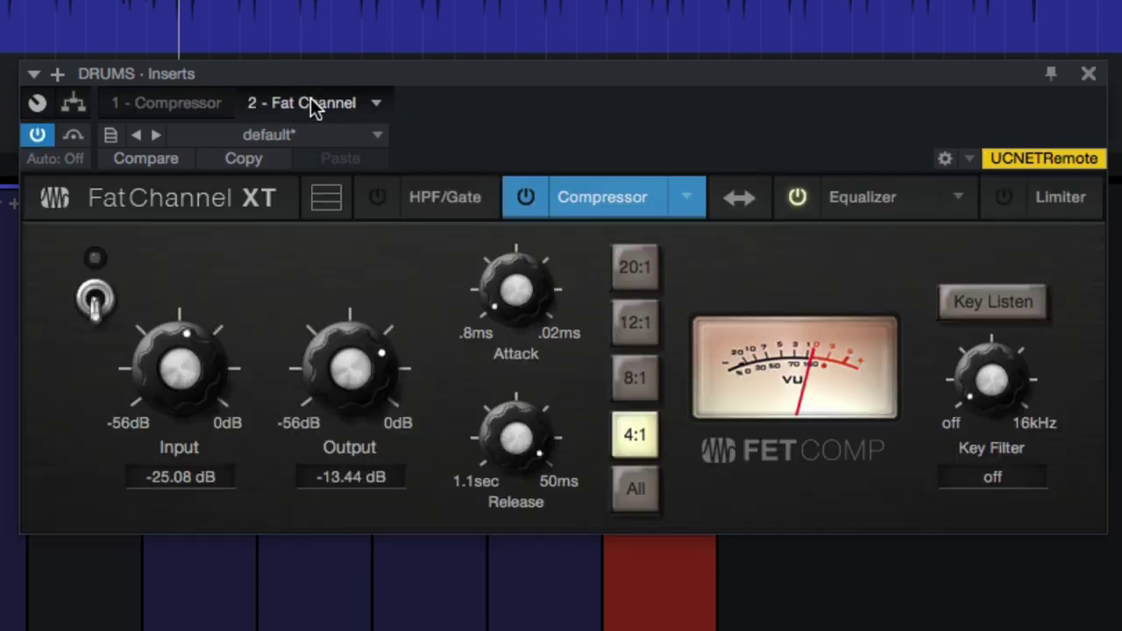
click(96, 303)
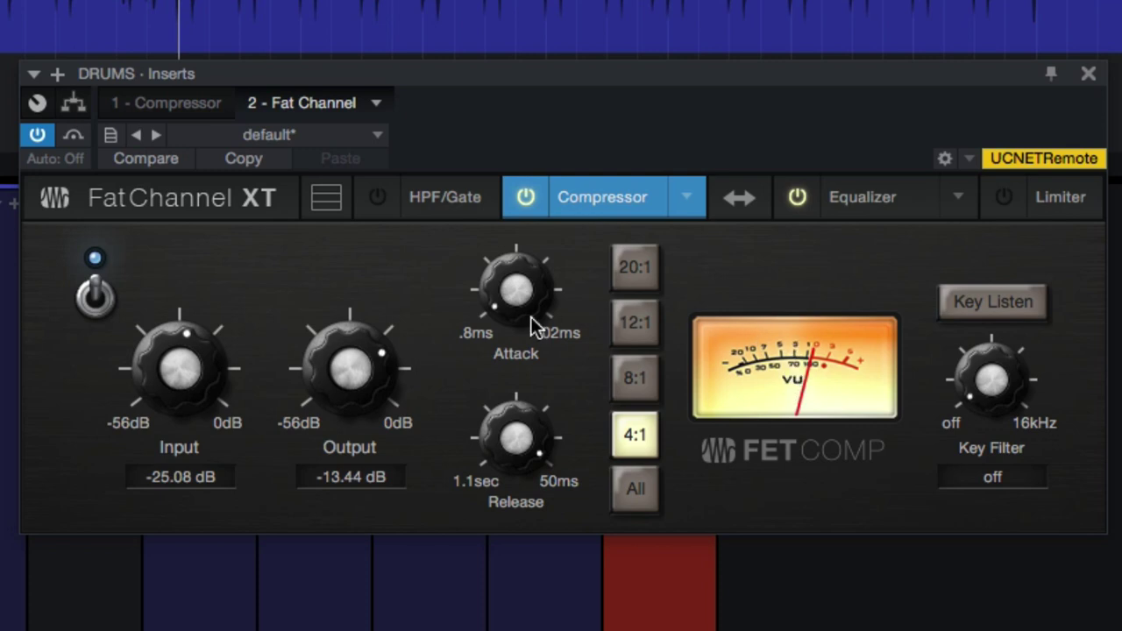
drag(375, 363, 377, 358)
- Replace the Fat Channel XT's FET compressor model with The Tube P1B
click(685, 181)
scroll(741, 332, down, 2)
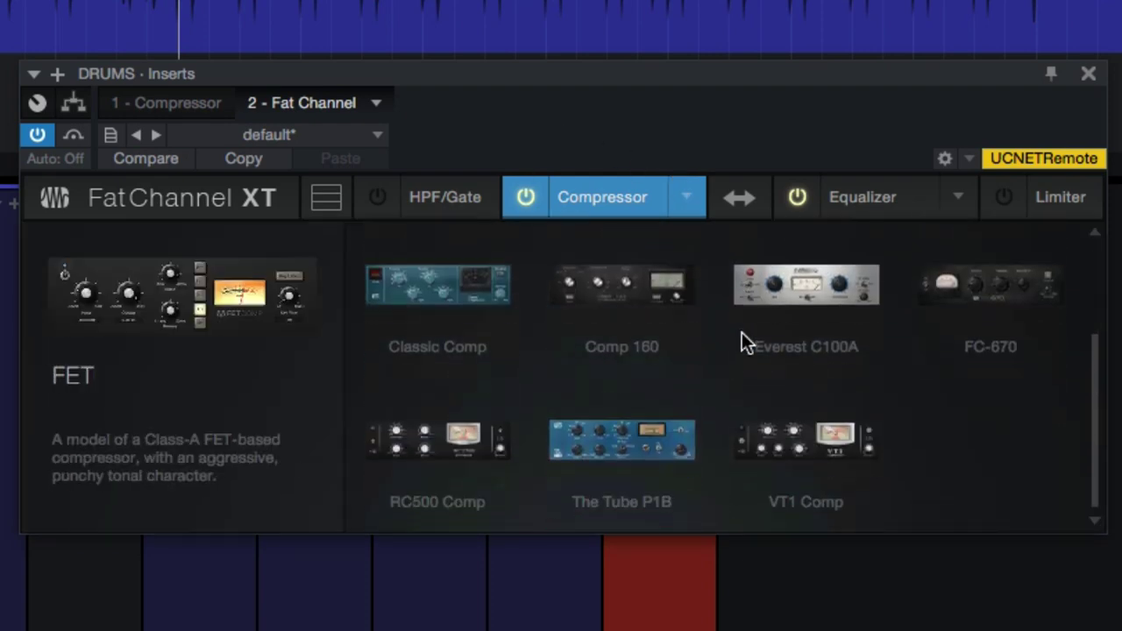
click(660, 412)
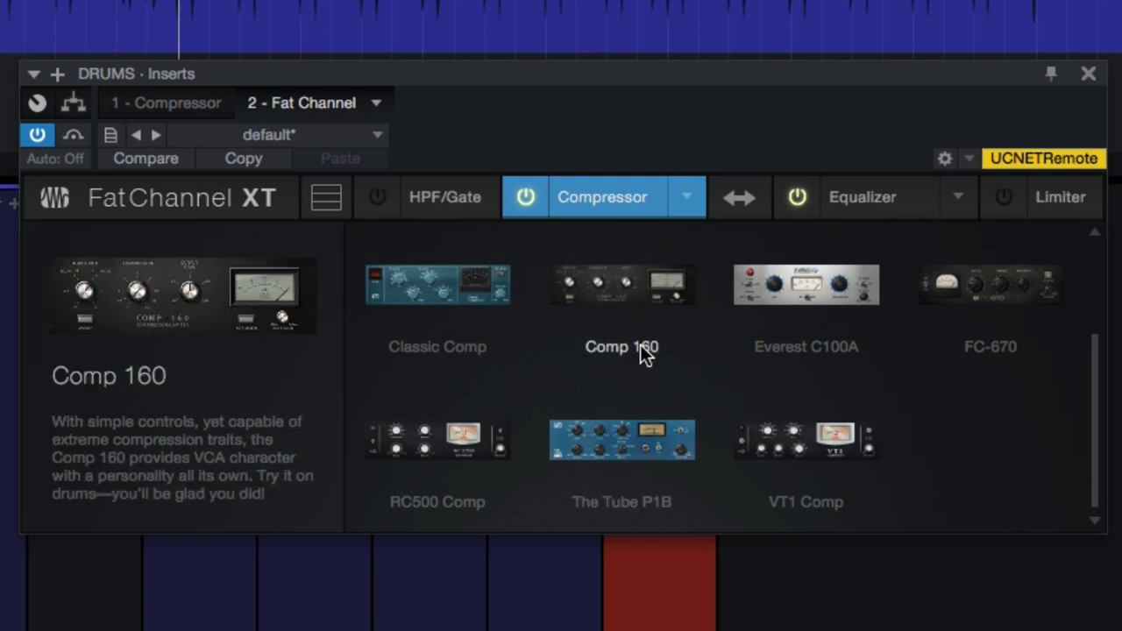
click(618, 456)
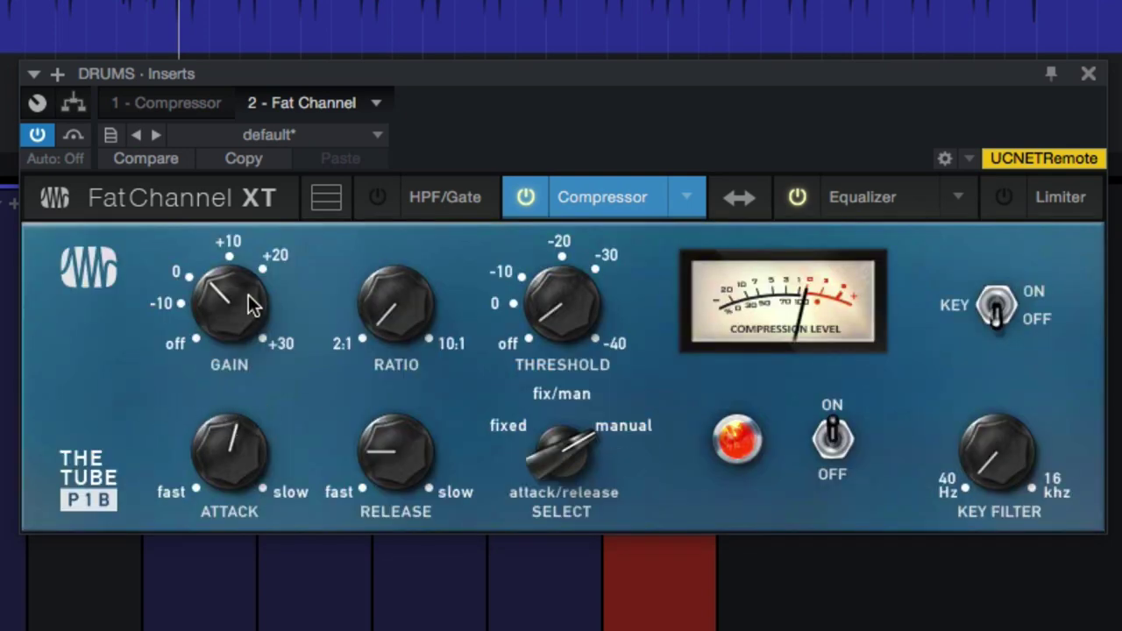
- Dial in the P1B with faster release, threshold near -20, ratio near 2:1, and tweaked attack and gain
drag(421, 456, 243, 424)
drag(376, 318, 381, 462)
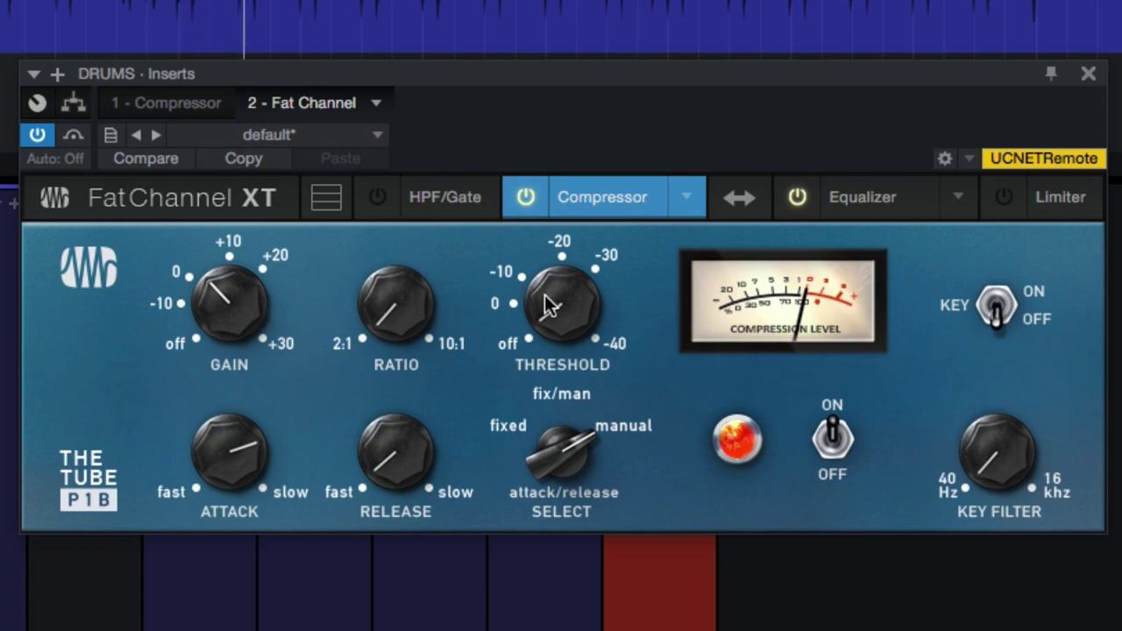
drag(546, 305, 547, 169)
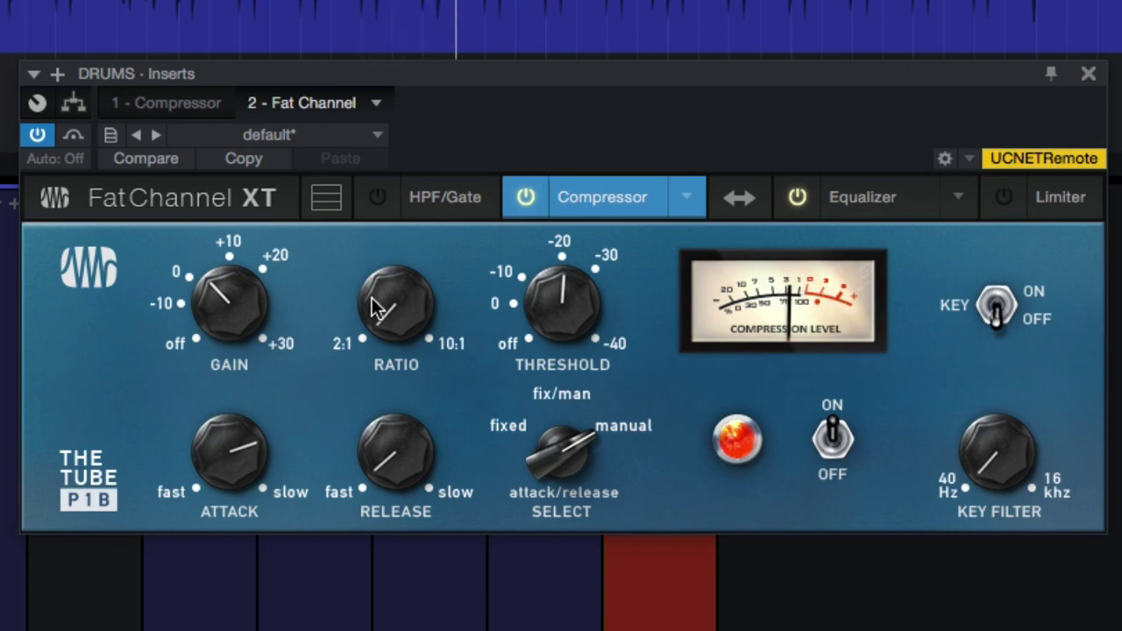
drag(376, 308, 371, 228)
drag(235, 286, 225, 277)
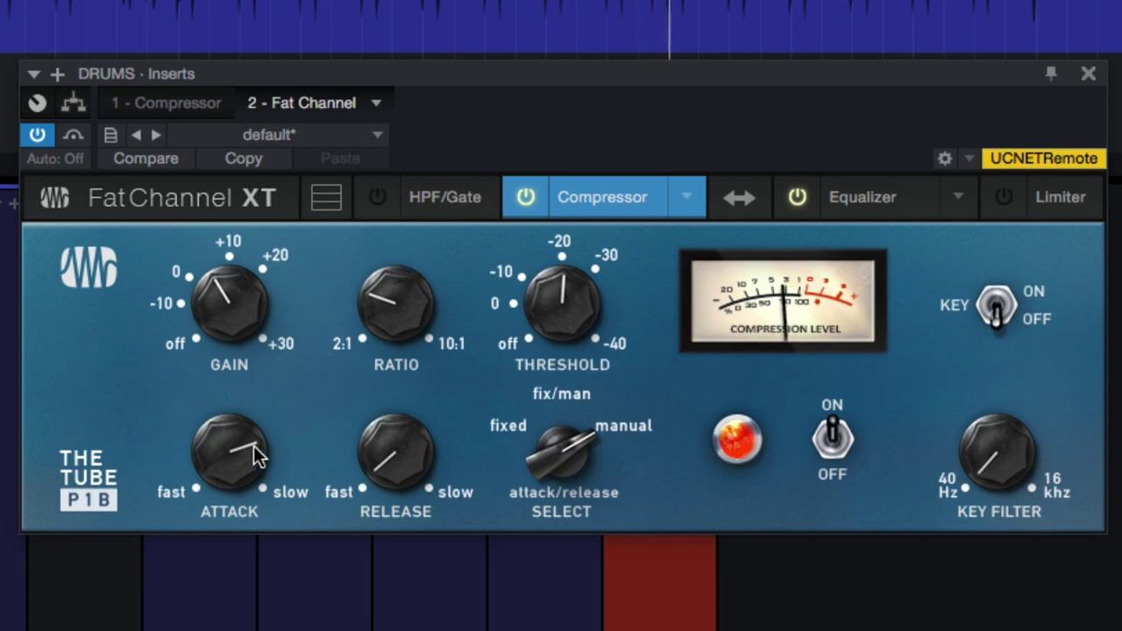
mouse_move(253, 458)
mouse_down()
mouse_move(253, 518)
mouse_move(251, 459)
mouse_up()
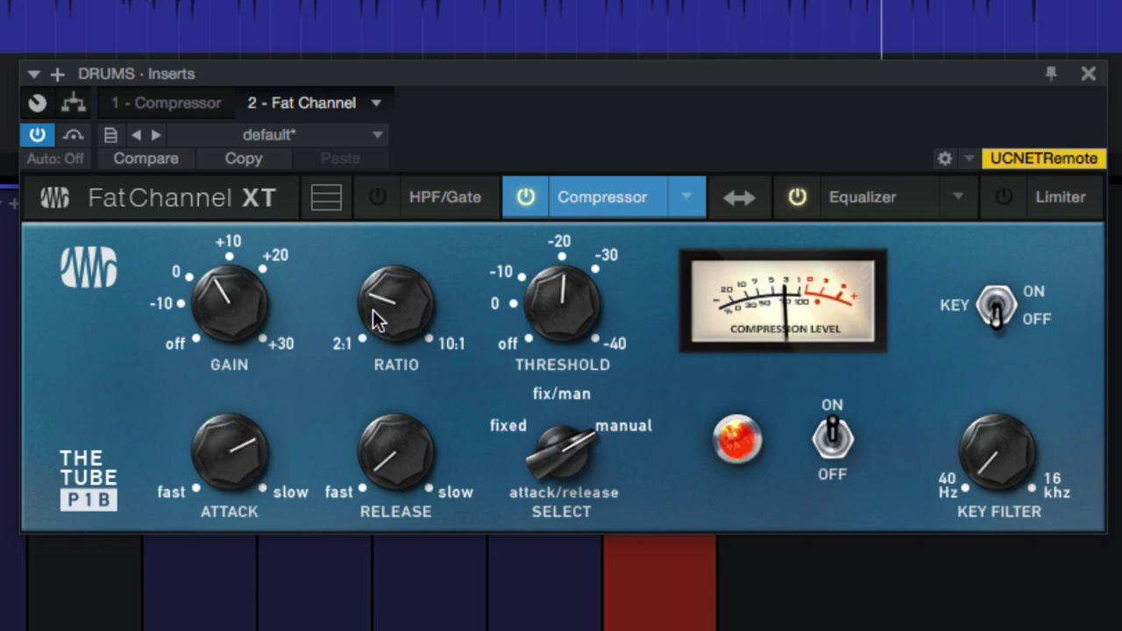
mouse_move(245, 318)
mouse_down()
mouse_move(238, 283)
mouse_move(243, 303)
mouse_up()
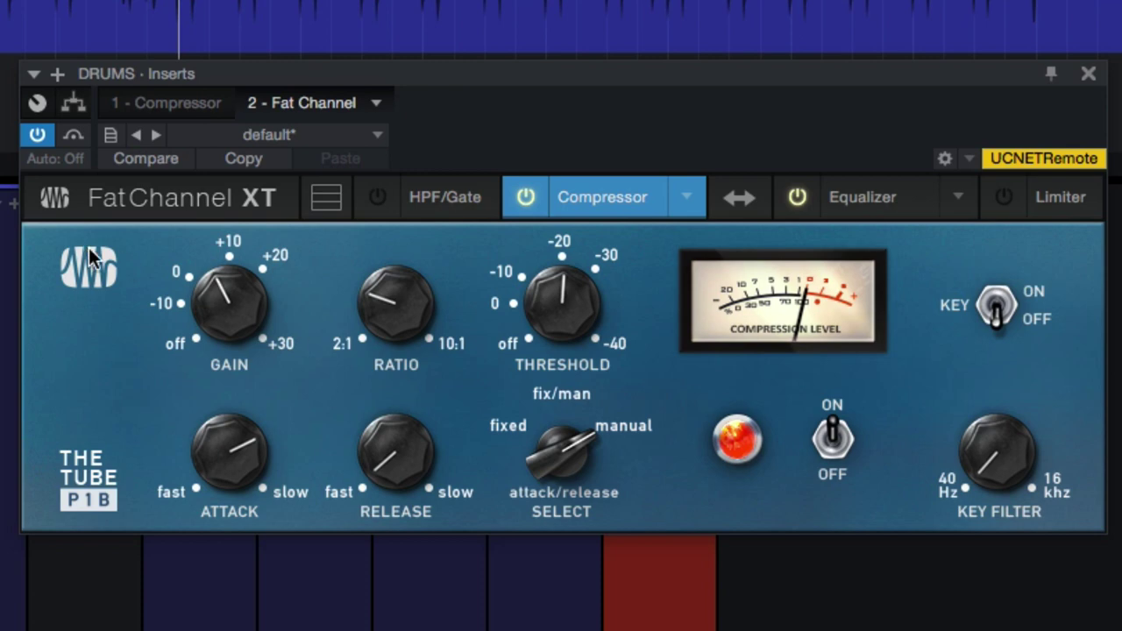
- Re-enable the first Compressor, set gain 6.48 dB and ratio 1.9:1, then bypass it again
click(146, 103)
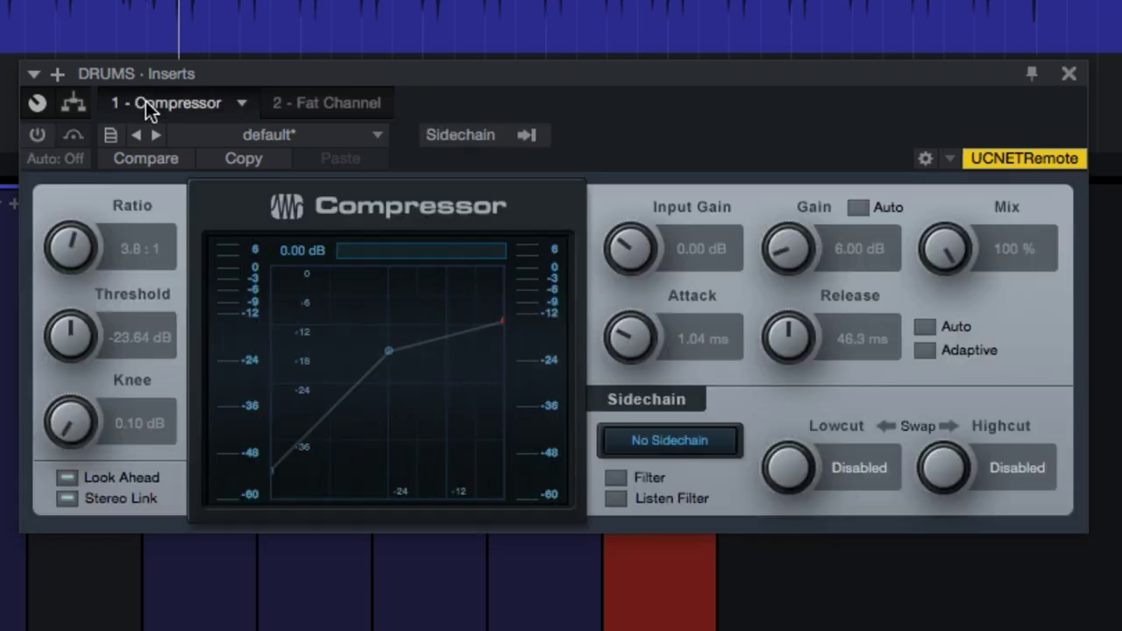
click(38, 135)
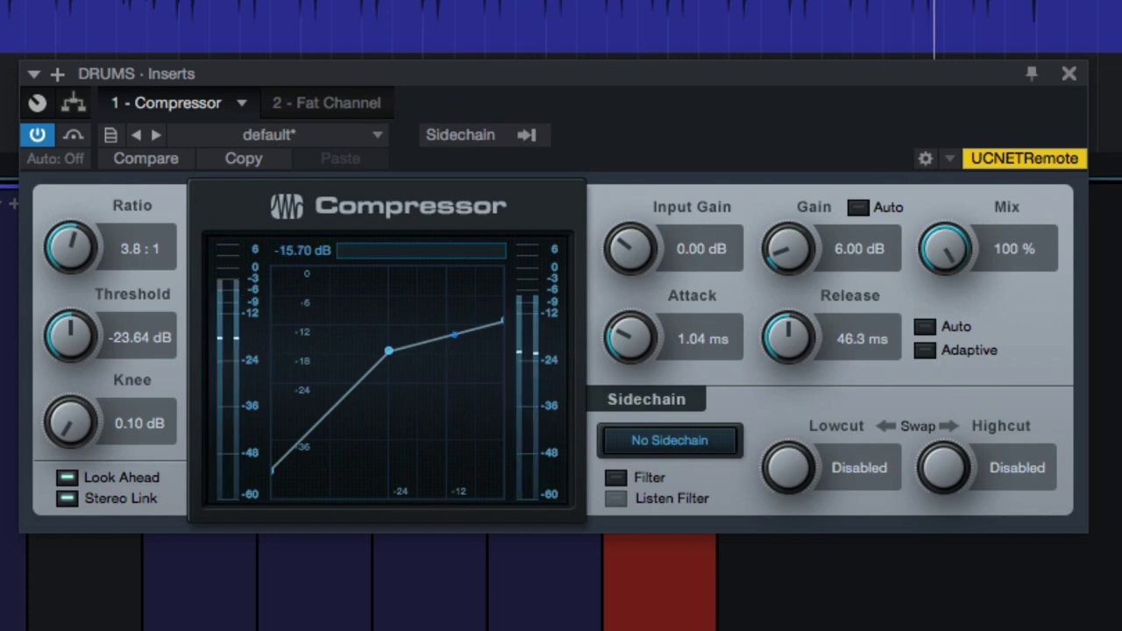
drag(778, 240, 778, 239)
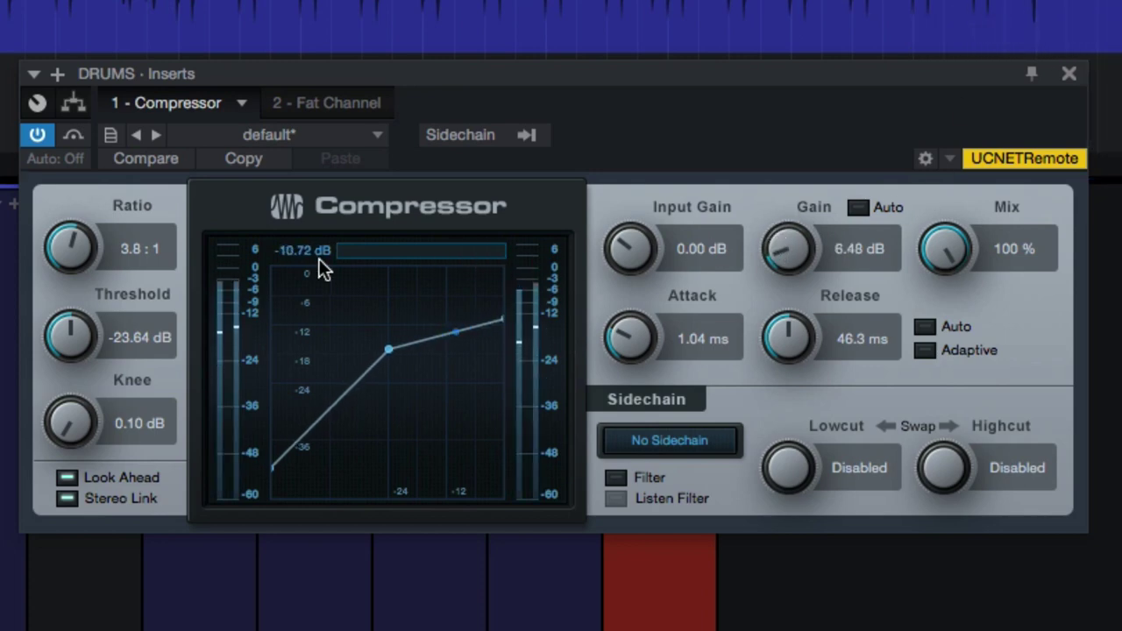
drag(61, 258, 65, 283)
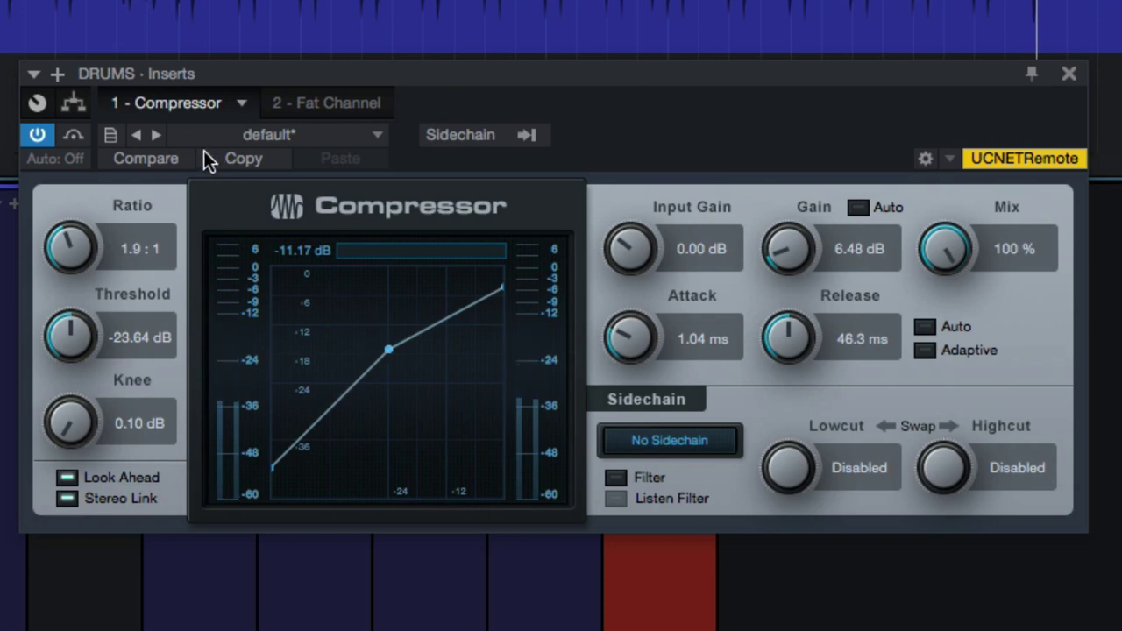
click(41, 135)
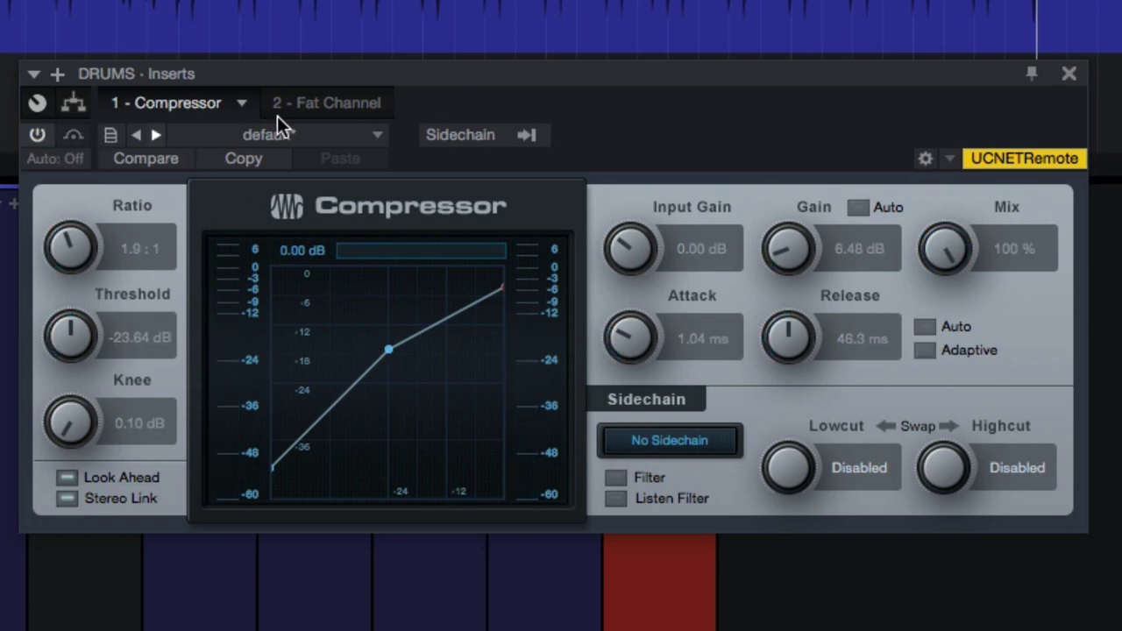
click(351, 103)
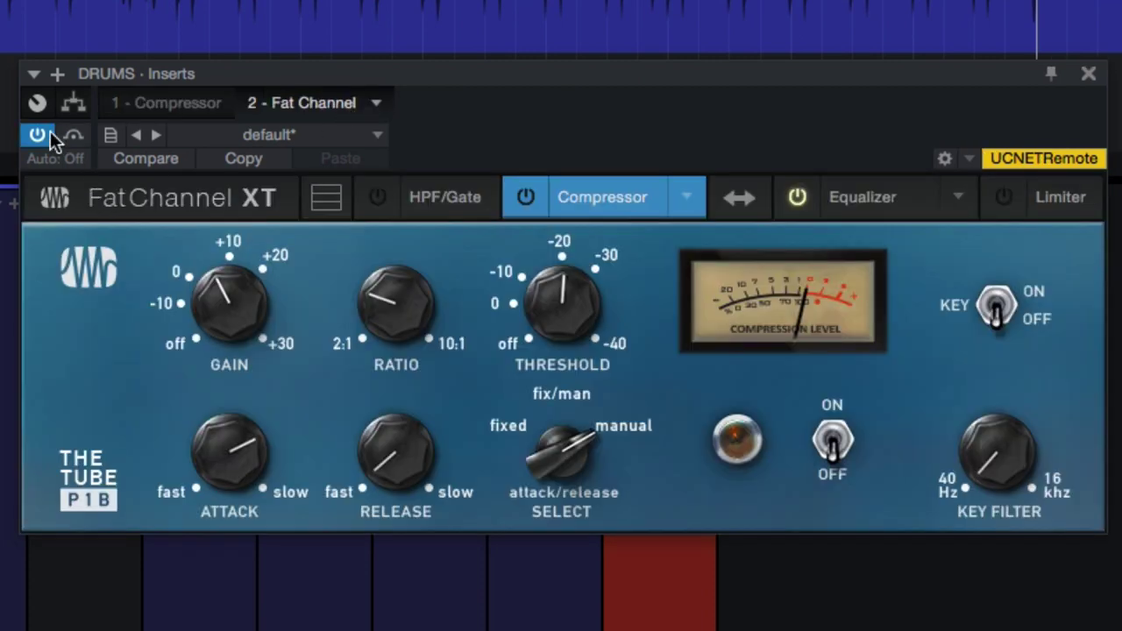
- Turn The Tube P1B on, play the drums to hear it, then view the first Compressor
key(space)
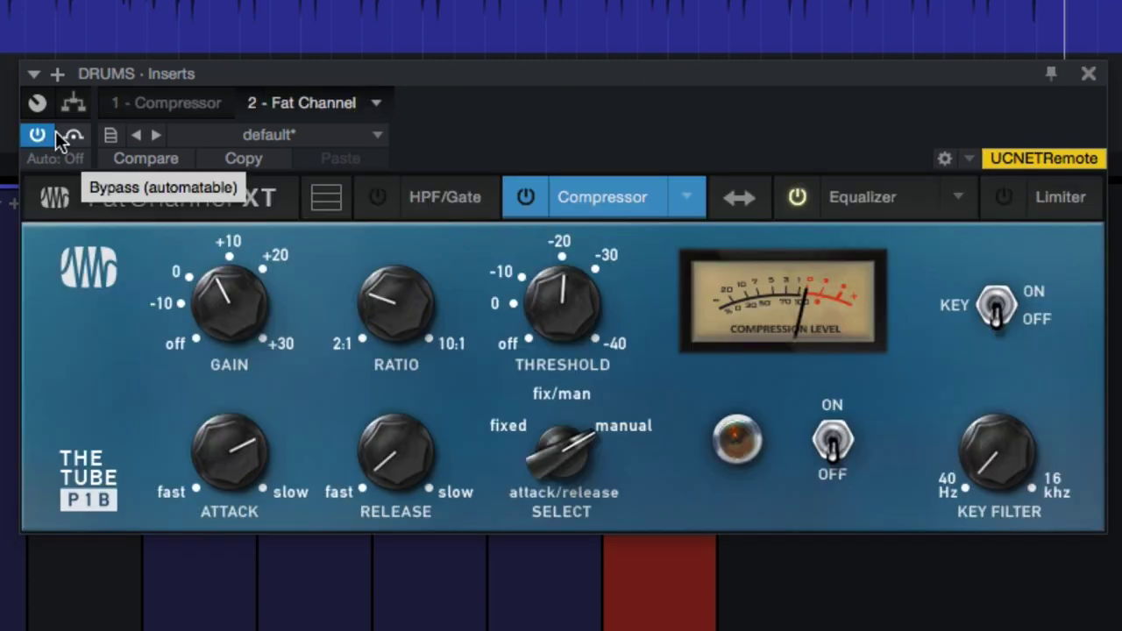
key(space)
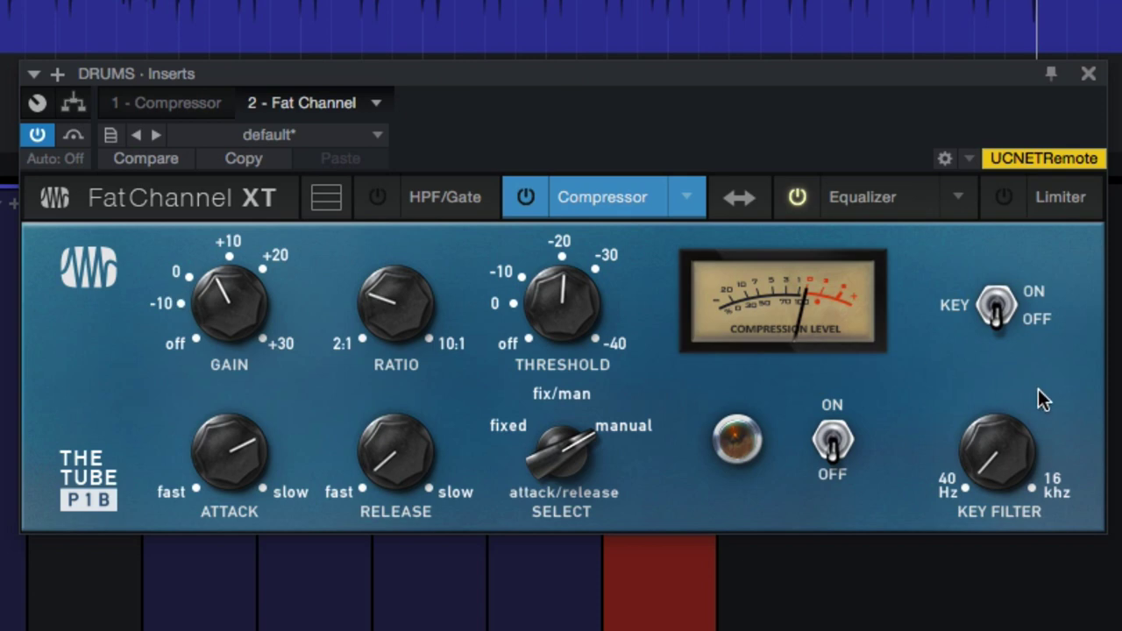
click(848, 433)
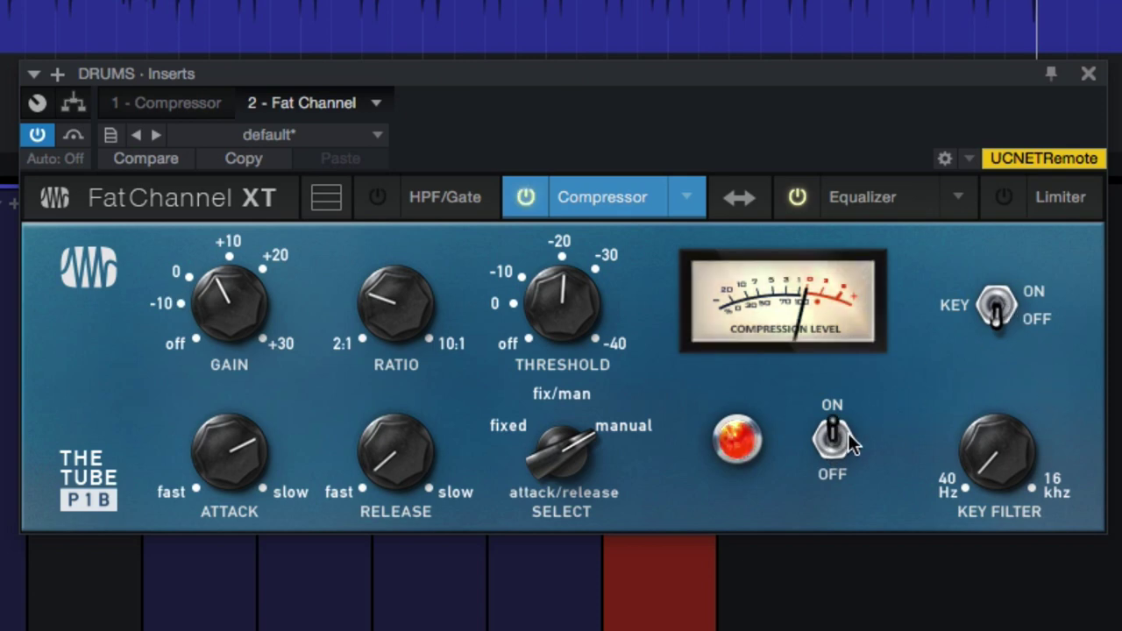
key(space)
click(165, 105)
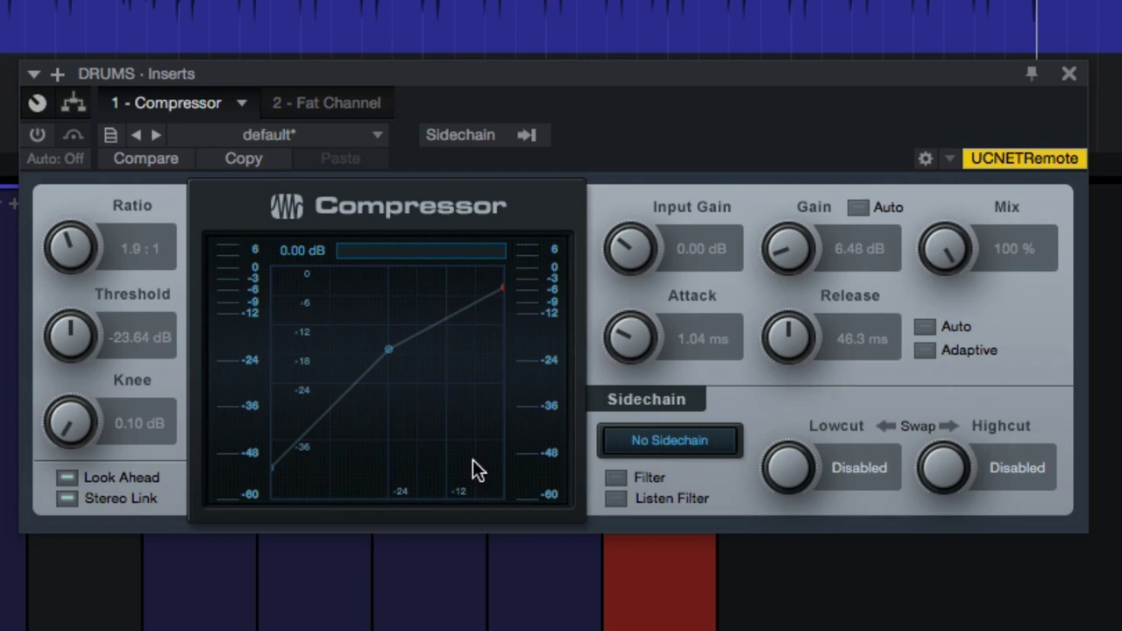
- Compare the Compressor and Fat Channel XT inserts, glancing at the Vintage EQ before returning to the P1B
click(334, 103)
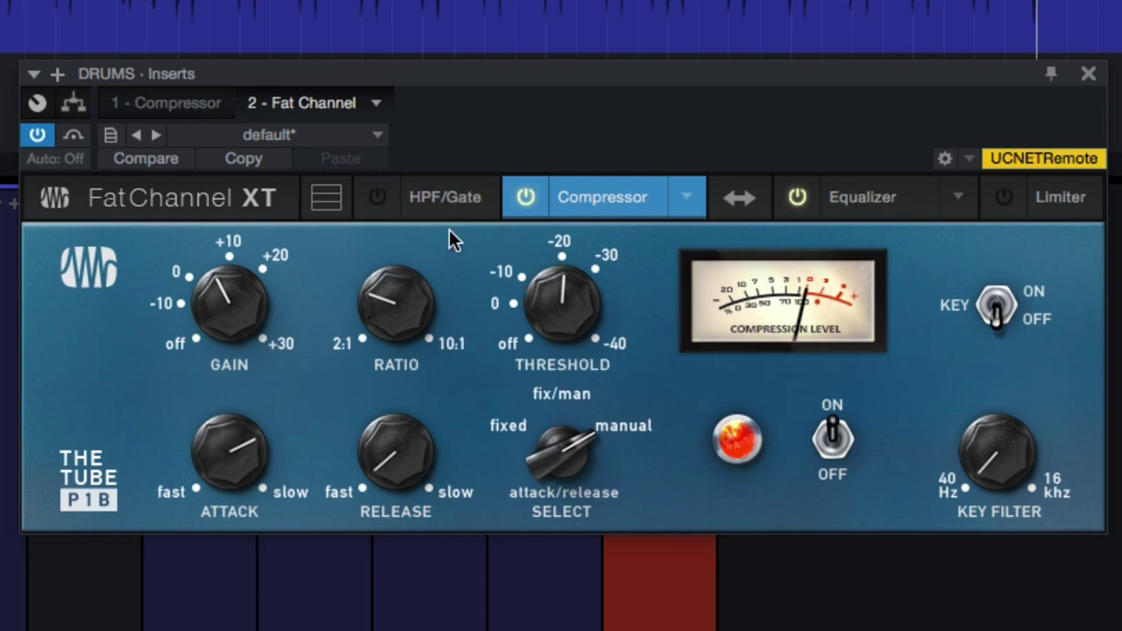
click(191, 111)
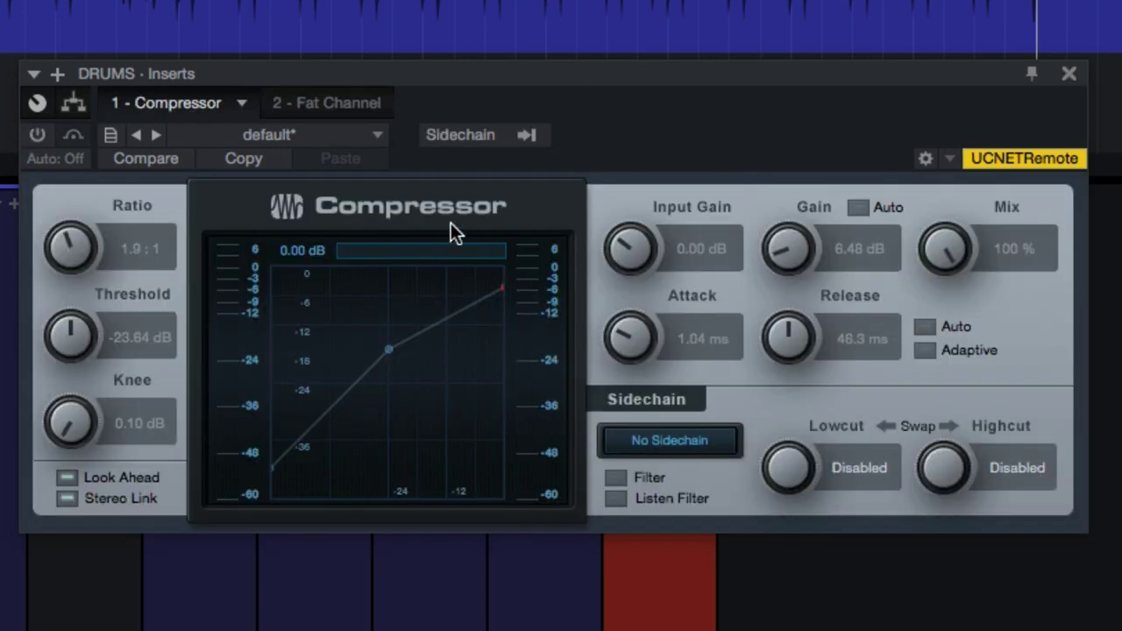
click(353, 102)
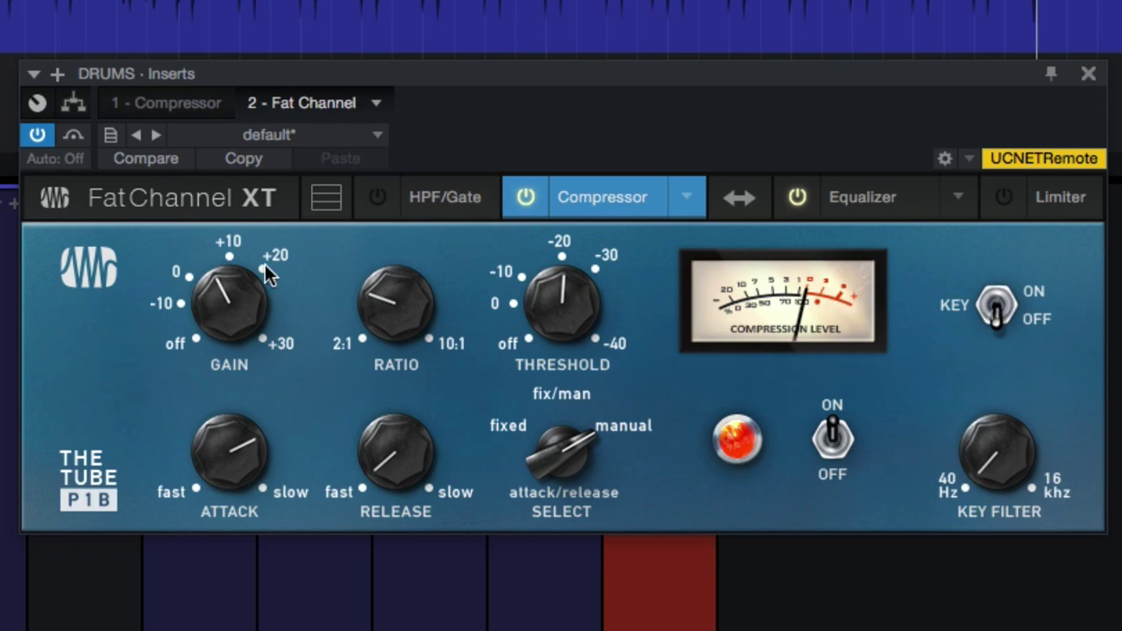
click(865, 203)
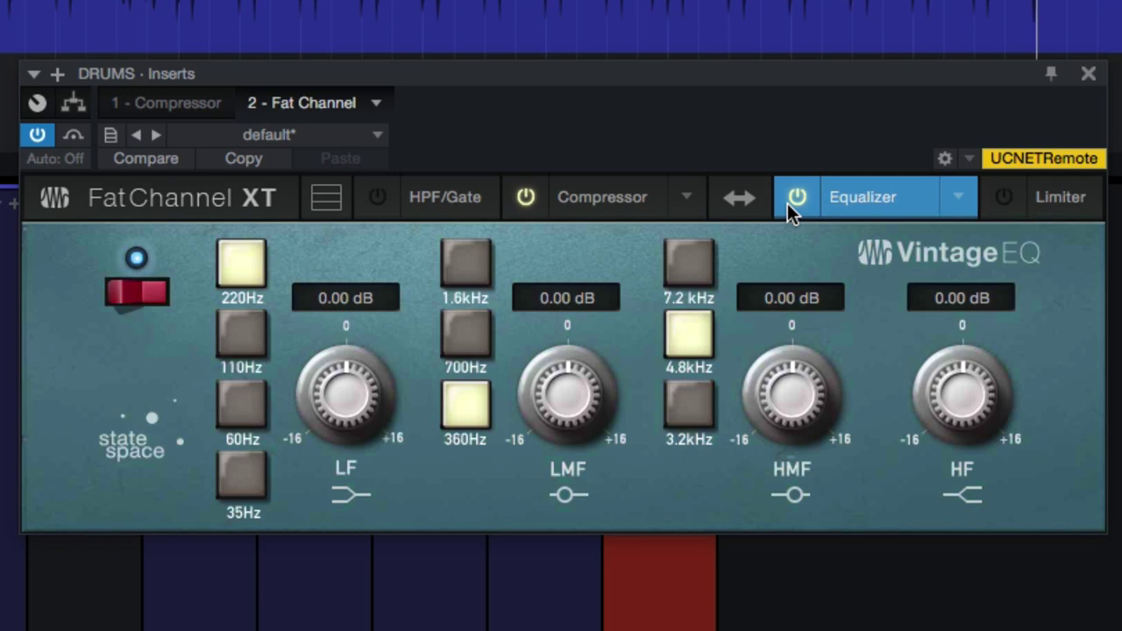
click(633, 192)
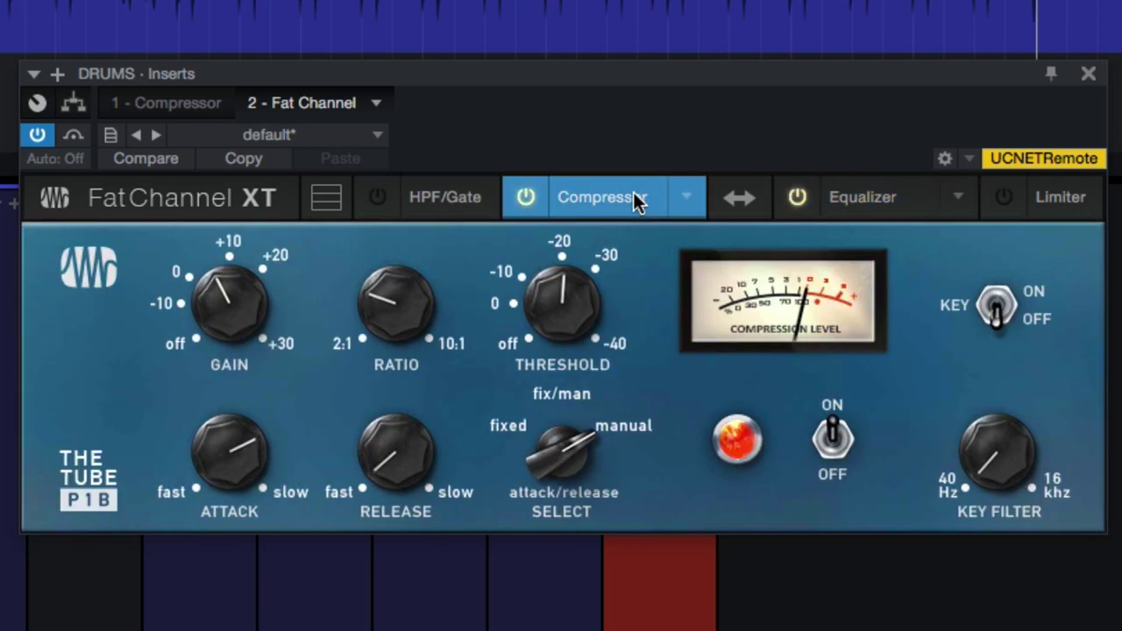